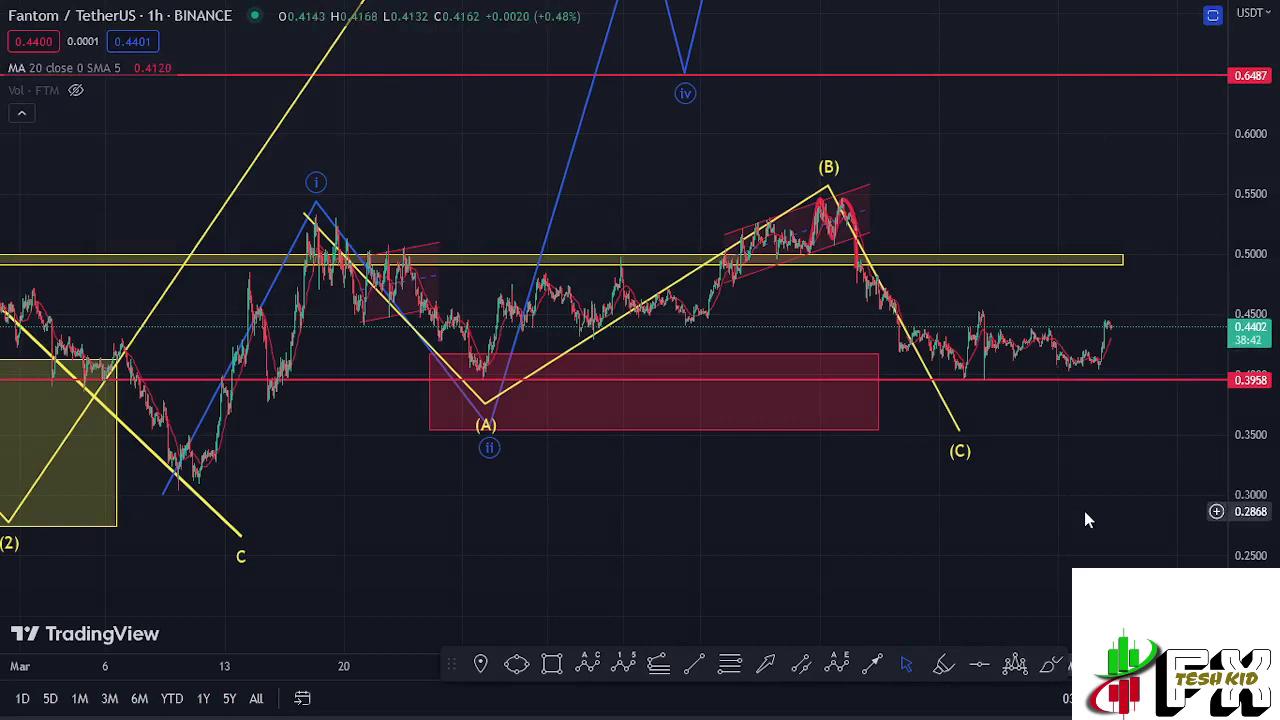
Brush a red circle around the latest candles, then delete it
{"action": "left_click", "coordinate": [1049, 672]}
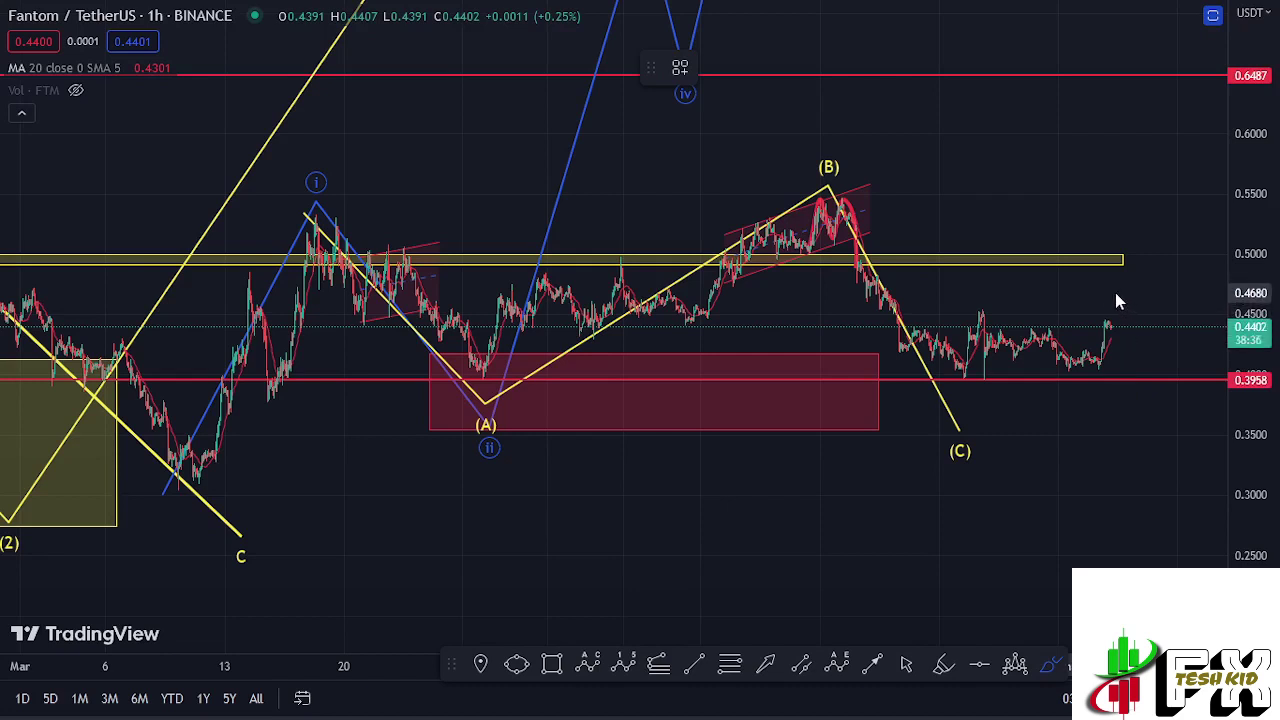
{"action": "mouse_move", "coordinate": [1110, 292]}
{"action": "left_mouse_down"}
{"action": "mouse_move", "coordinate": [1080, 313]}
{"action": "mouse_move", "coordinate": [1086, 363]}
{"action": "mouse_move", "coordinate": [1114, 370]}
{"action": "mouse_move", "coordinate": [1136, 313]}
{"action": "mouse_move", "coordinate": [1110, 291]}
{"action": "left_mouse_up"}
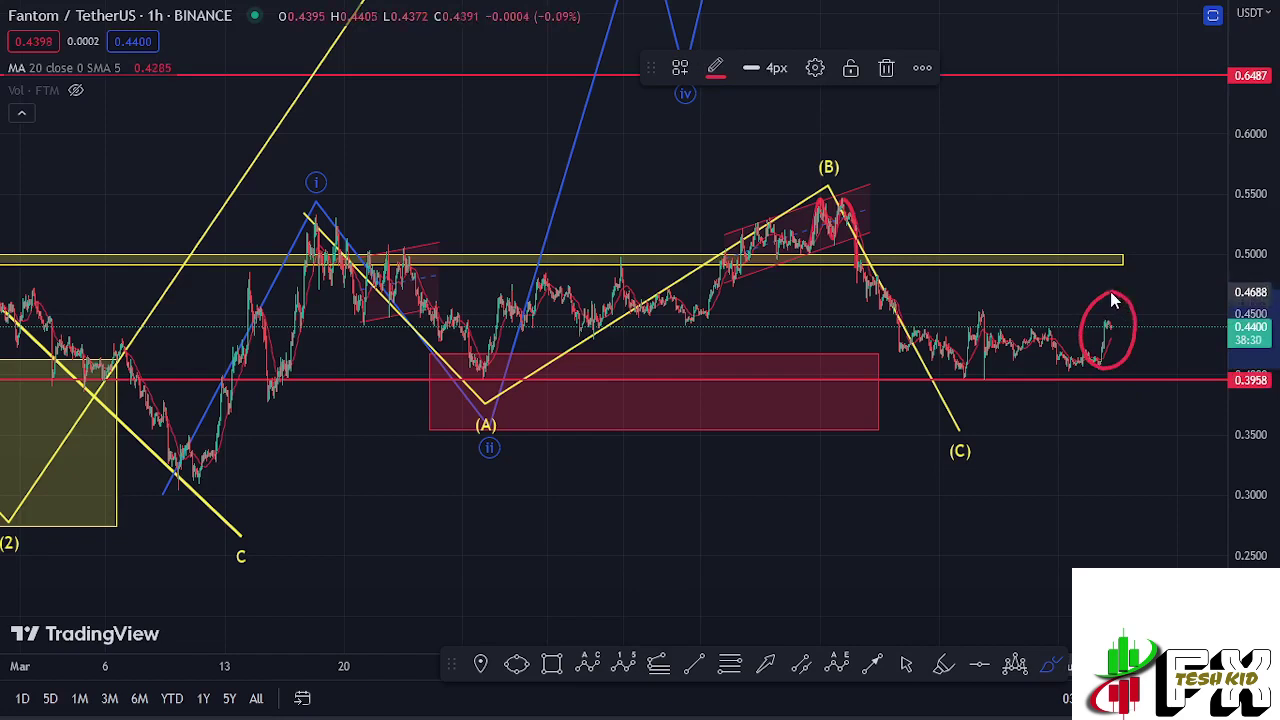
{"action": "left_click", "coordinate": [881, 76]}
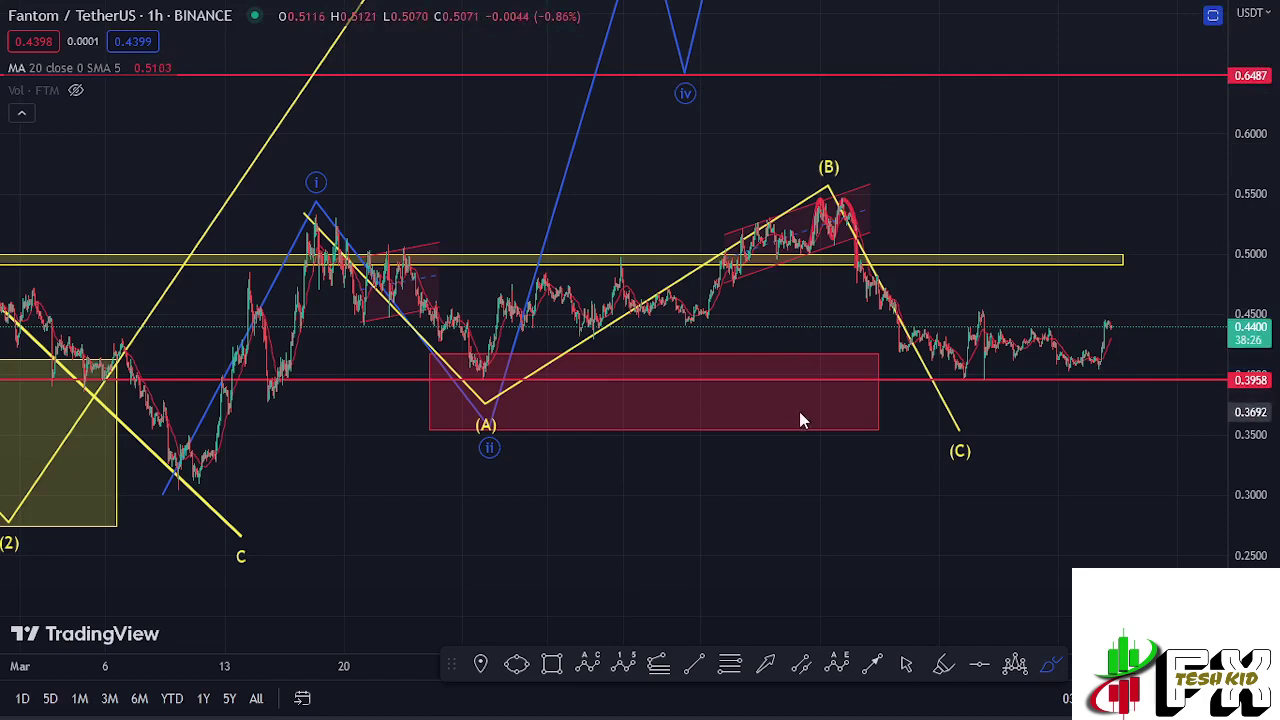
Zoom out, sketch a red mark at the (A) pivot, then remove it
{"action": "scroll", "coordinate": [805, 414], "scroll_direction": "down", "scroll_amount": 1}
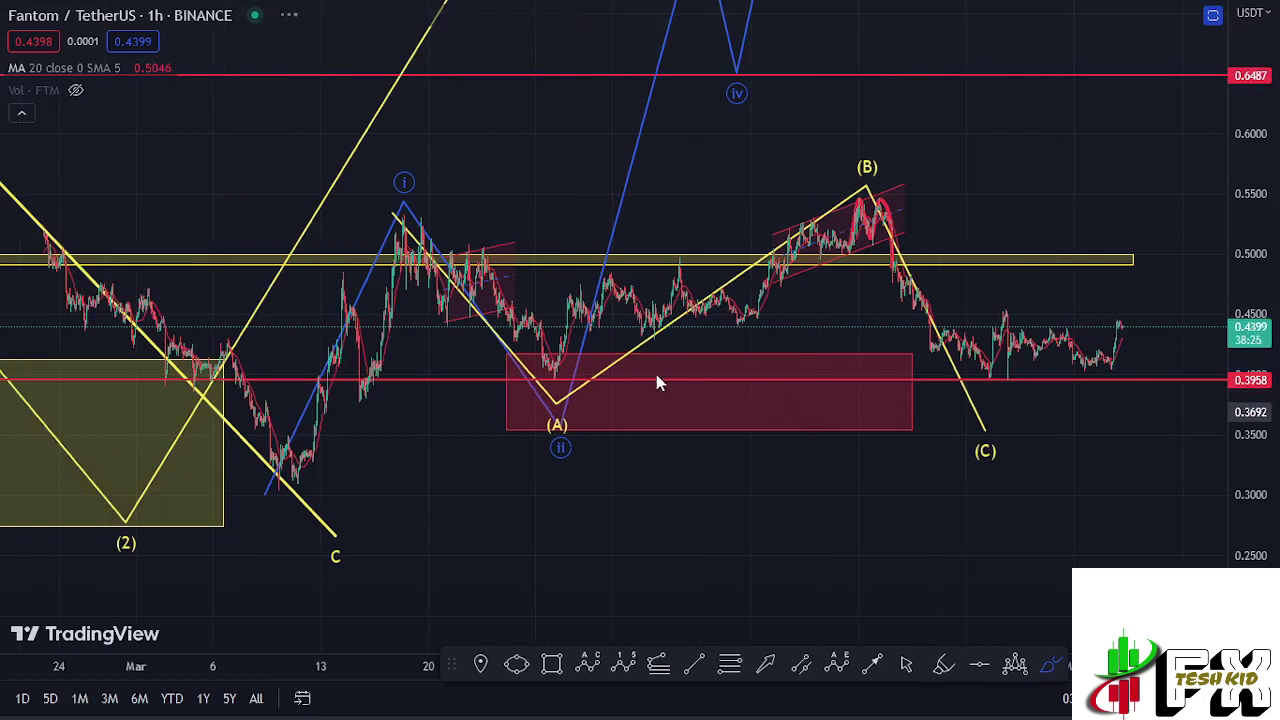
{"action": "scroll", "coordinate": [662, 382], "scroll_direction": "down", "scroll_amount": 1}
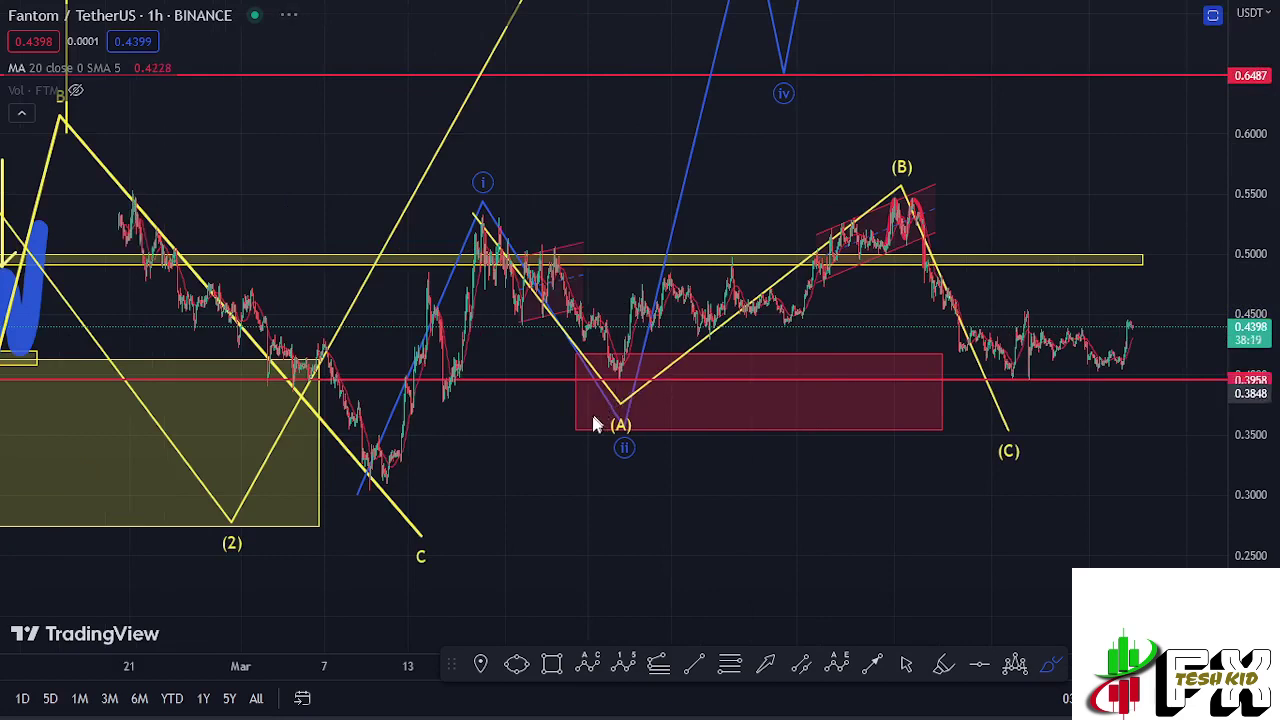
{"action": "mouse_move", "coordinate": [598, 456]}
{"action": "left_mouse_down"}
{"action": "mouse_move", "coordinate": [627, 473]}
{"action": "mouse_move", "coordinate": [624, 400]}
{"action": "left_mouse_up"}
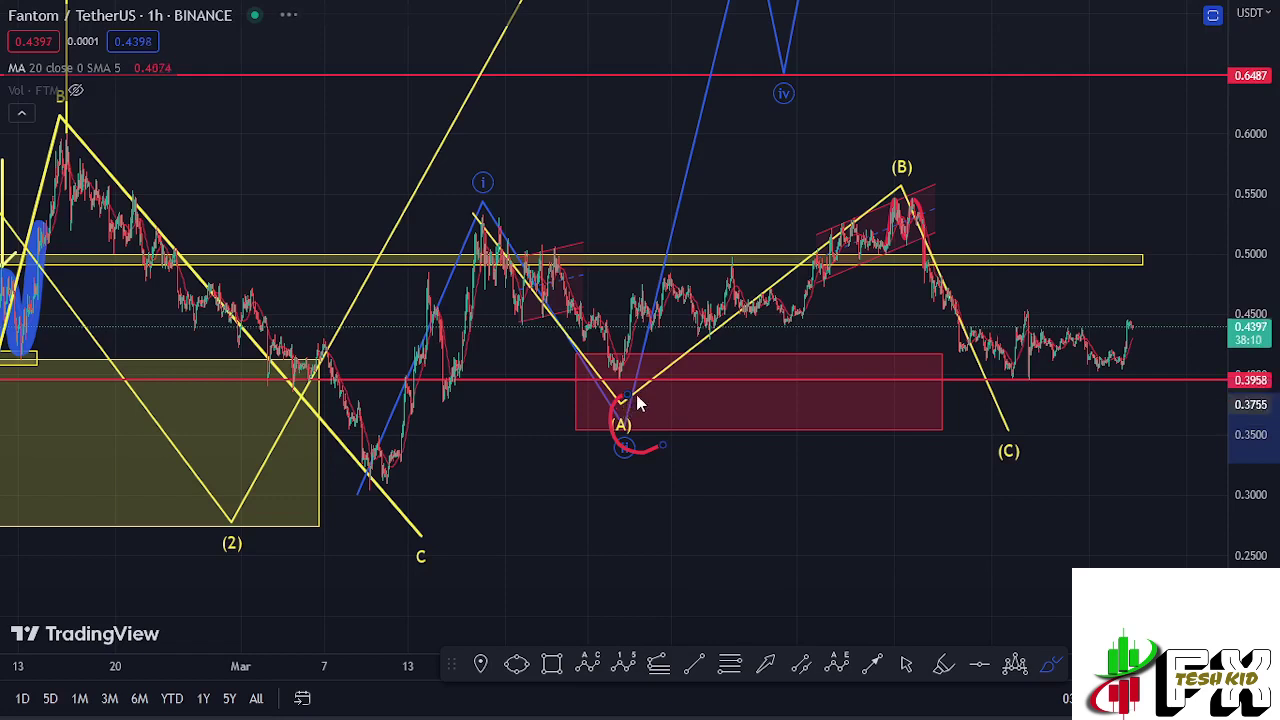
{"action": "left_click", "coordinate": [638, 452]}
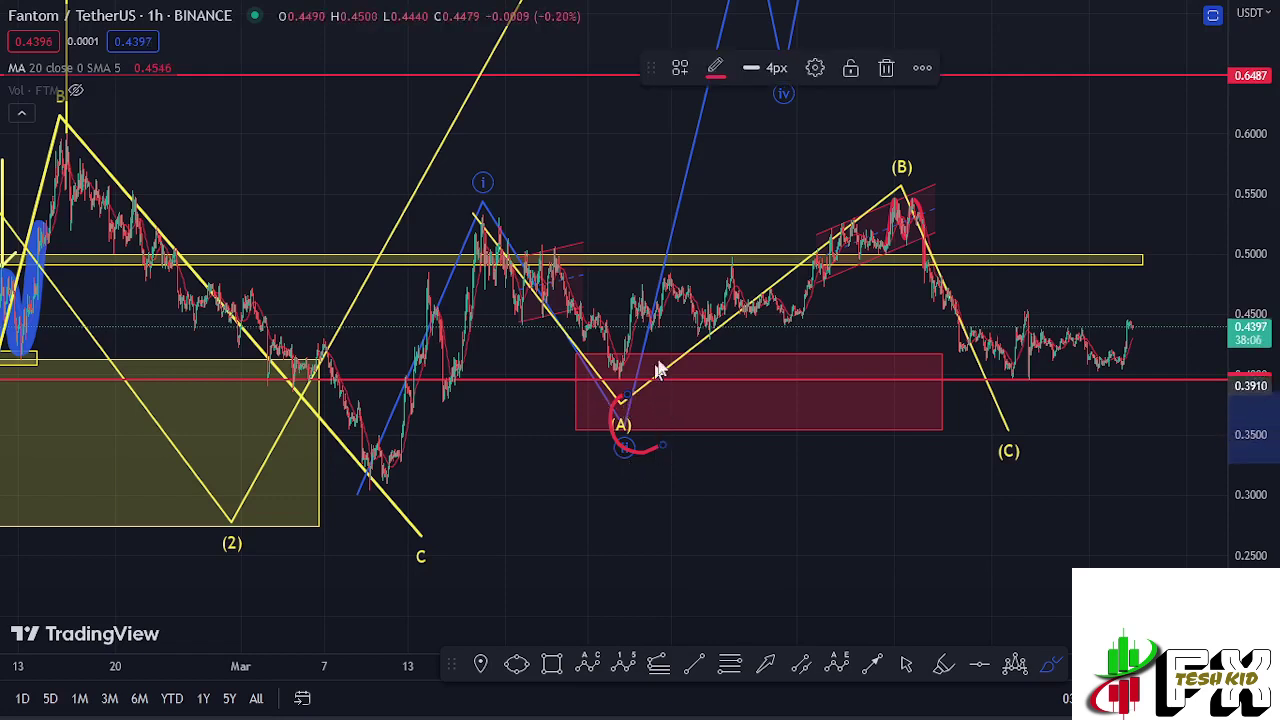
{"action": "left_click", "coordinate": [886, 70]}
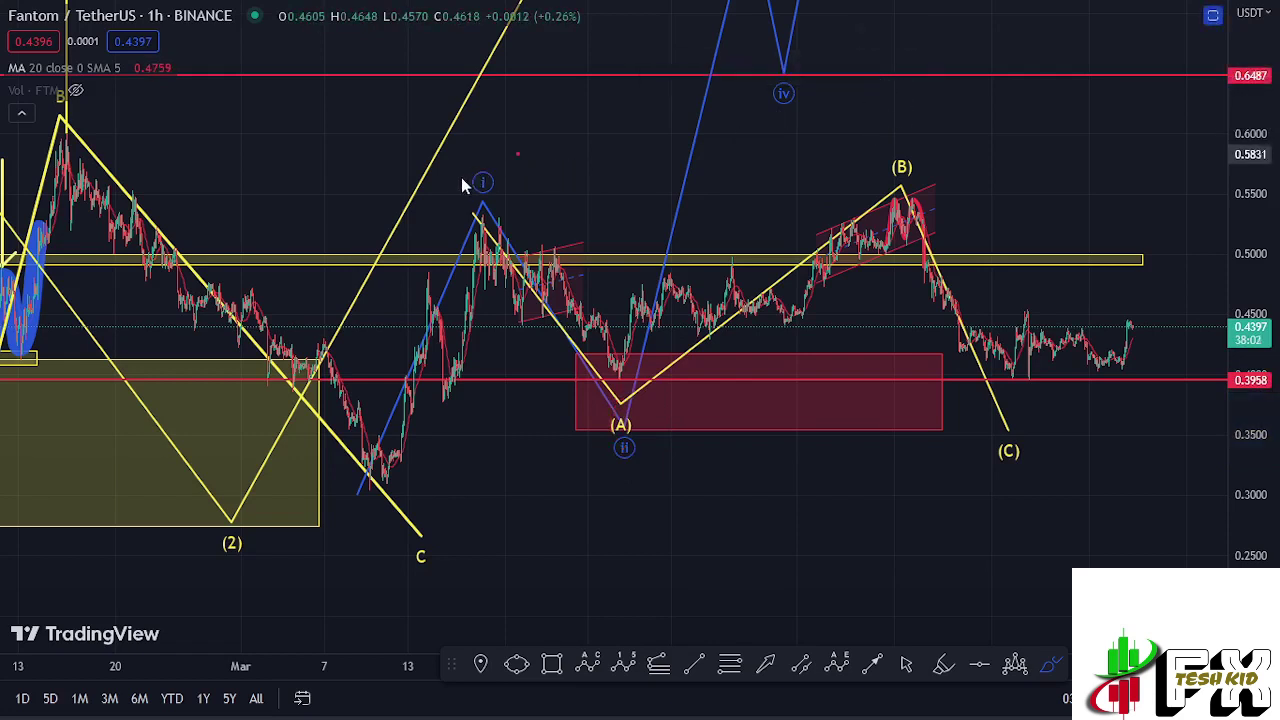
{"action": "mouse_move", "coordinate": [515, 155]}
{"action": "left_mouse_down"}
{"action": "mouse_move", "coordinate": [462, 190]}
{"action": "mouse_move", "coordinate": [527, 175]}
{"action": "mouse_move", "coordinate": [528, 160]}
{"action": "left_mouse_up"}
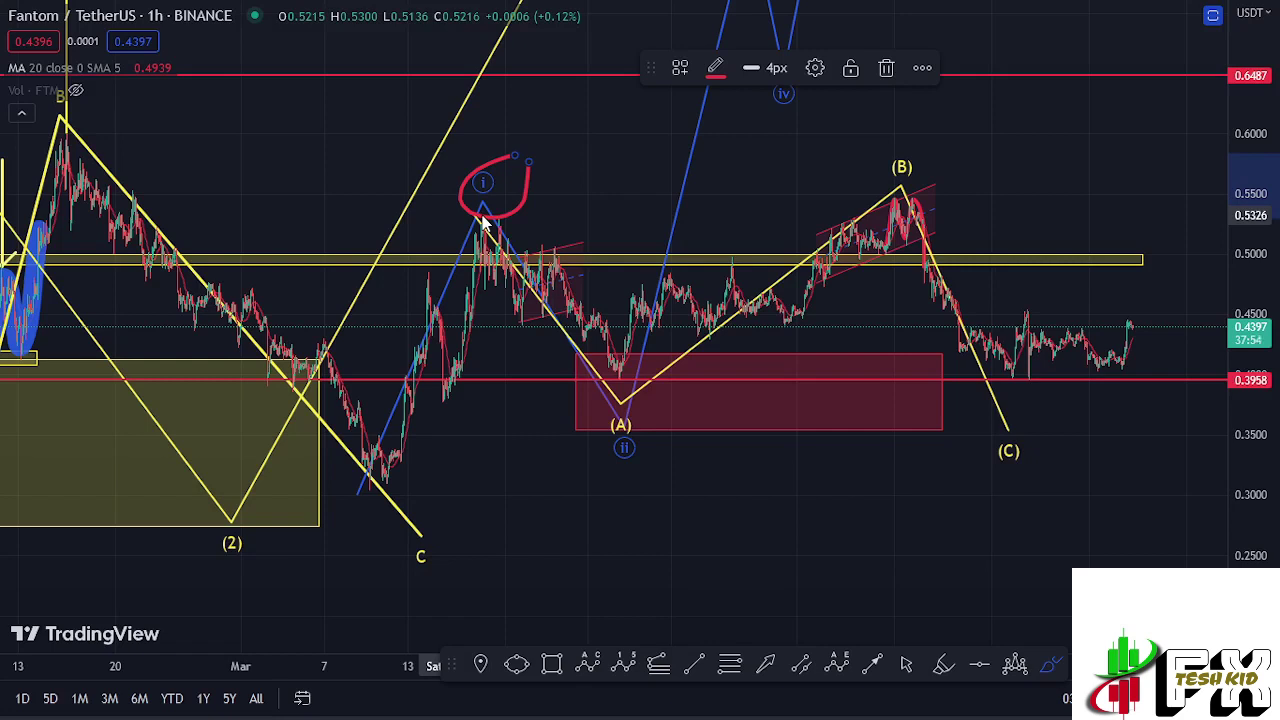
{"action": "left_click", "coordinate": [885, 70]}
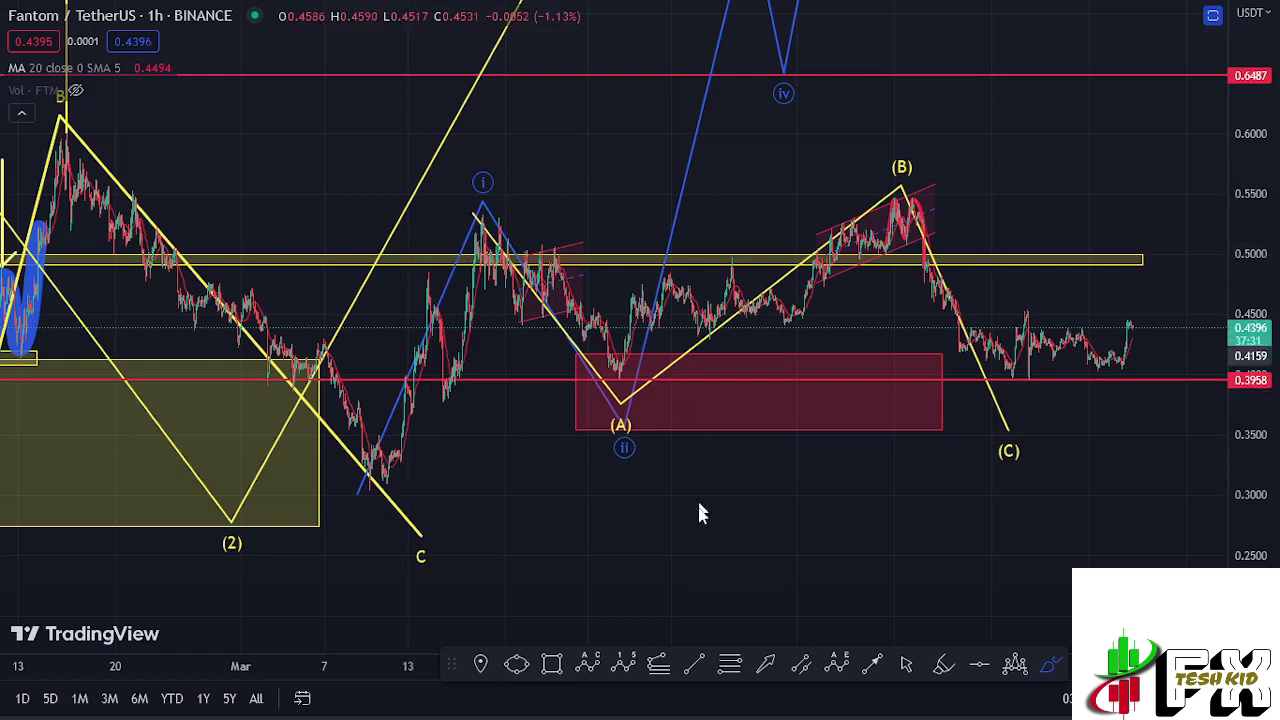
Draw a Fibonacci retracement from the March swing low up to the 0.5349 wave i high
{"action": "left_click", "coordinate": [730, 664]}
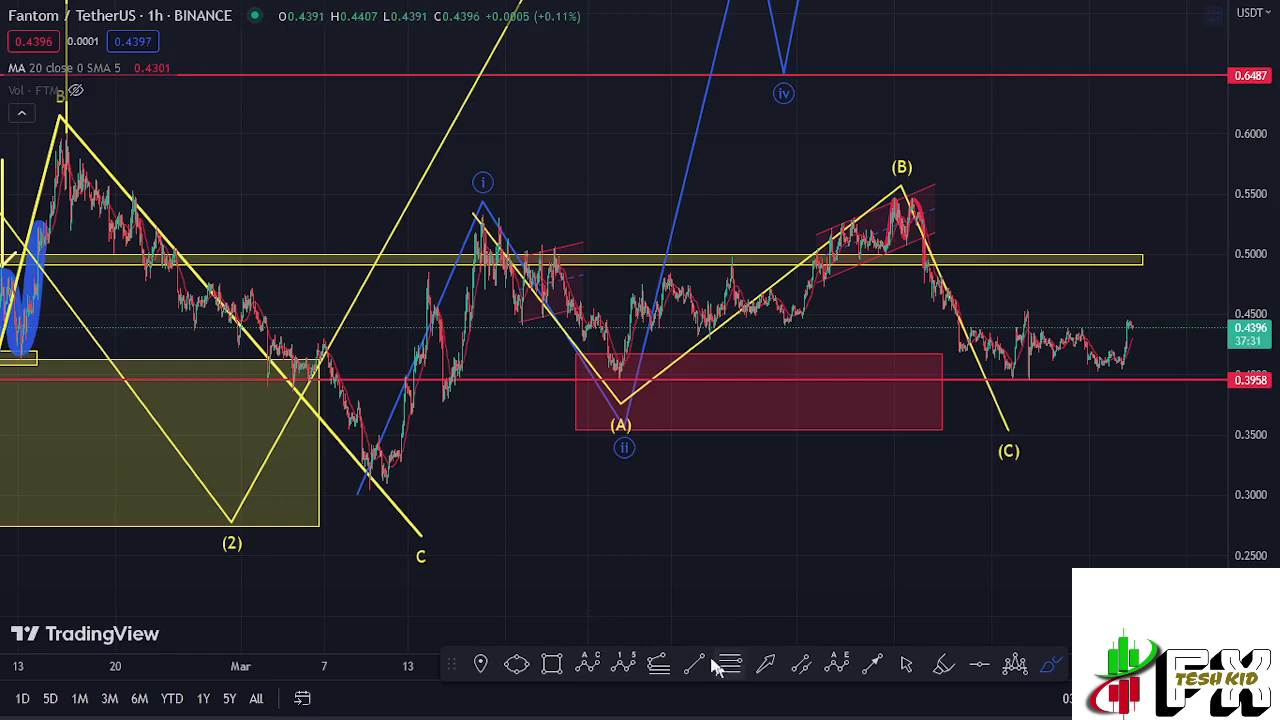
{"action": "left_click", "coordinate": [367, 489]}
{"action": "left_click", "coordinate": [715, 372]}
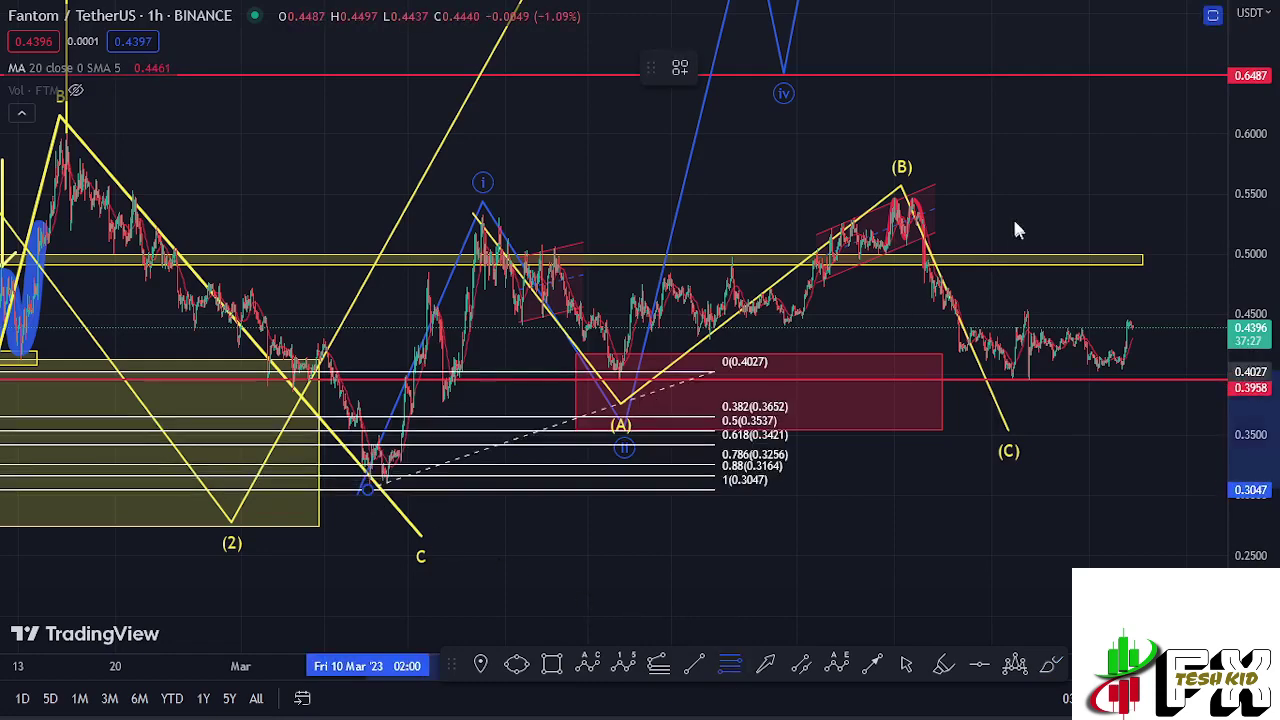
{"action": "left_click", "coordinate": [1023, 214]}
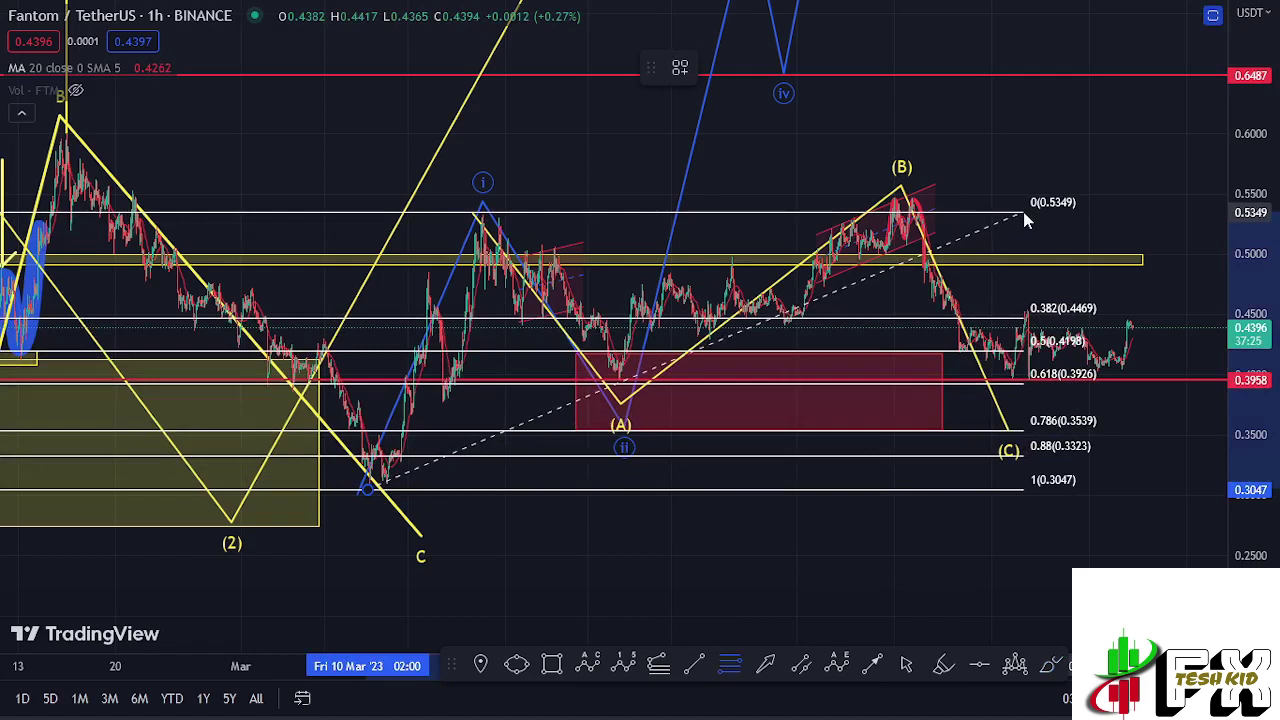
{"action": "left_click", "coordinate": [1023, 214]}
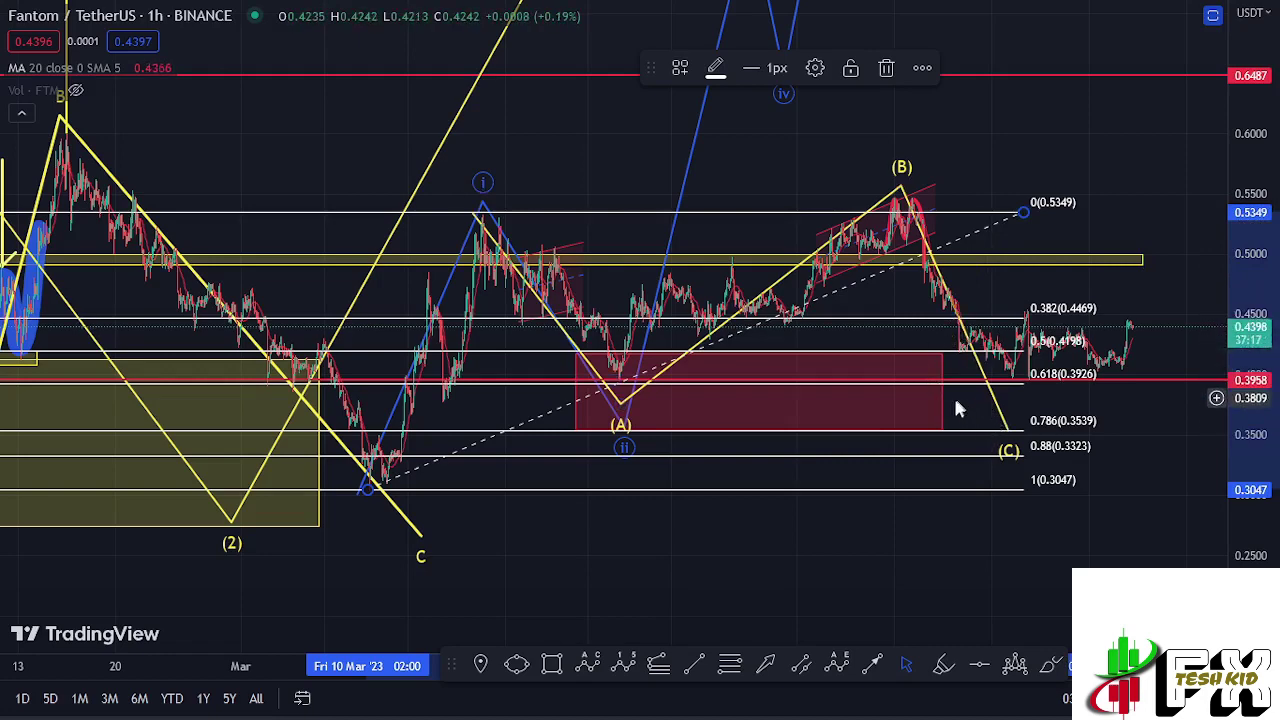
Widen the red support zone rightward, then remove the Fibonacci retracement
{"action": "left_click", "coordinate": [943, 422]}
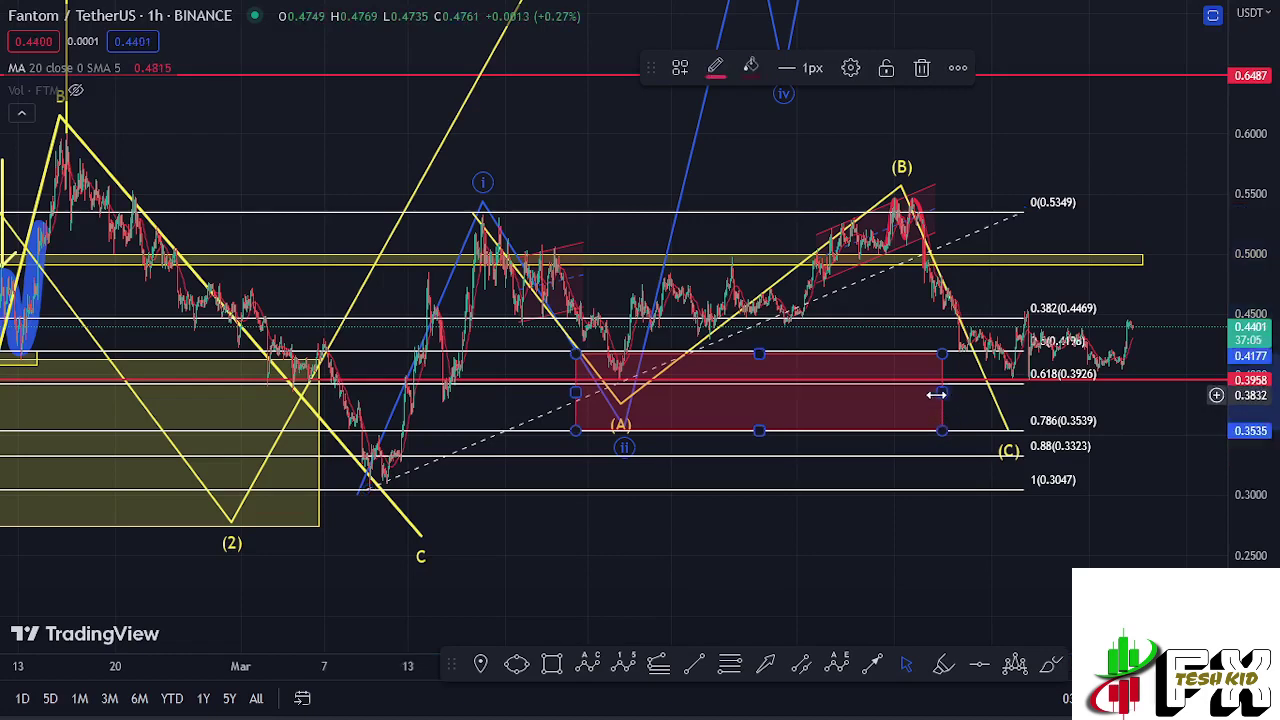
{"action": "left_click_drag", "start_coordinate": [938, 394], "coordinate": [1021, 391]}
{"action": "left_click", "coordinate": [1021, 388]}
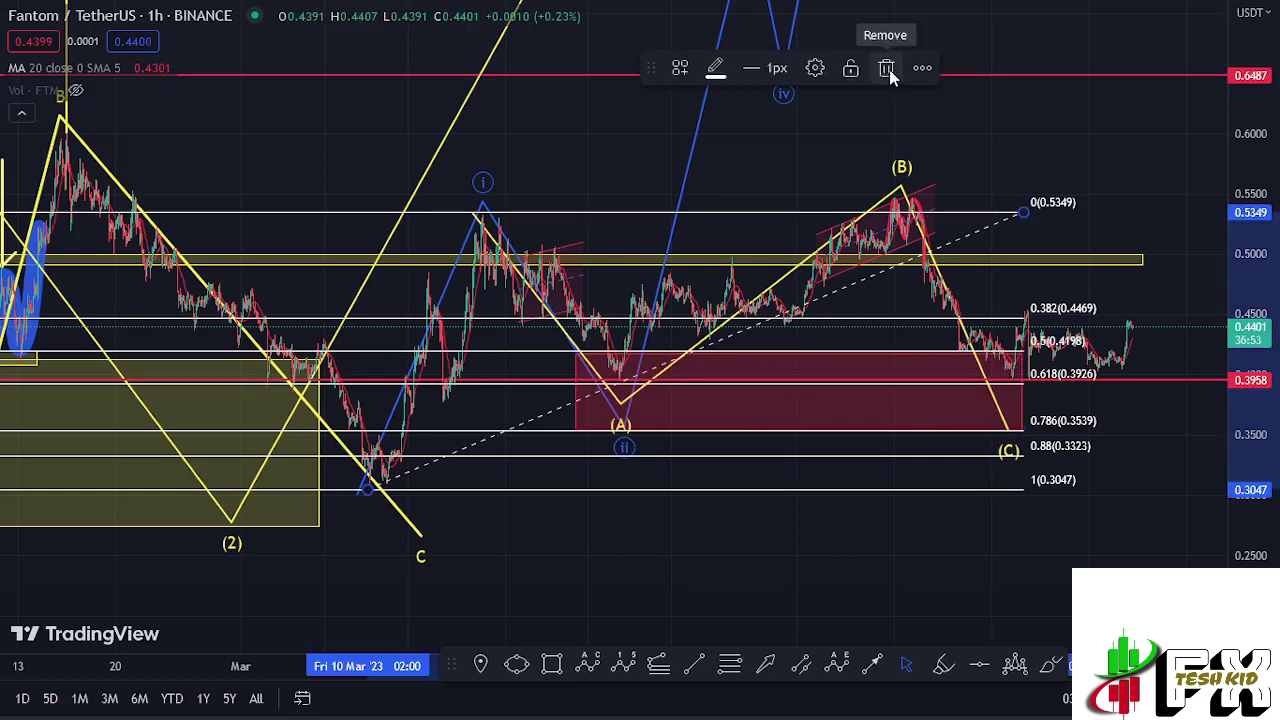
{"action": "left_click", "coordinate": [886, 68]}
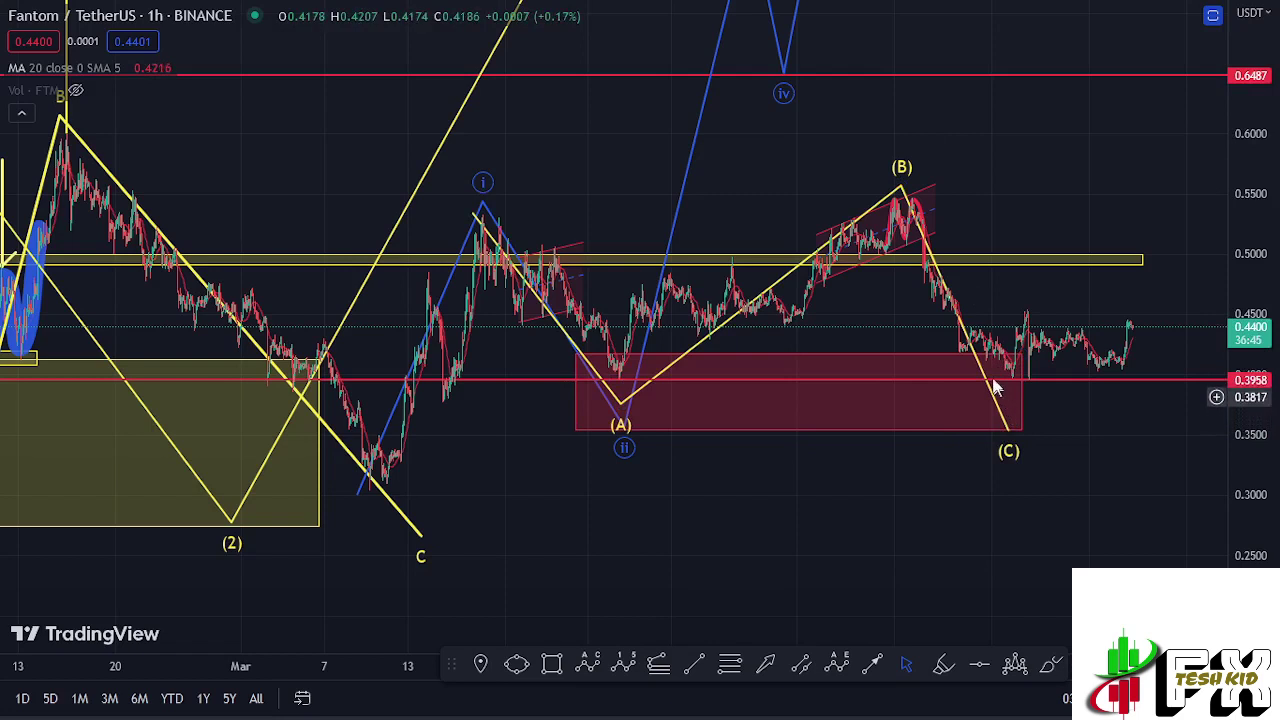
Move the yellow ABC start to the wave i high and stretch the red zone to the (C) low
{"action": "left_click_drag", "start_coordinate": [893, 312], "coordinate": [830, 316]}
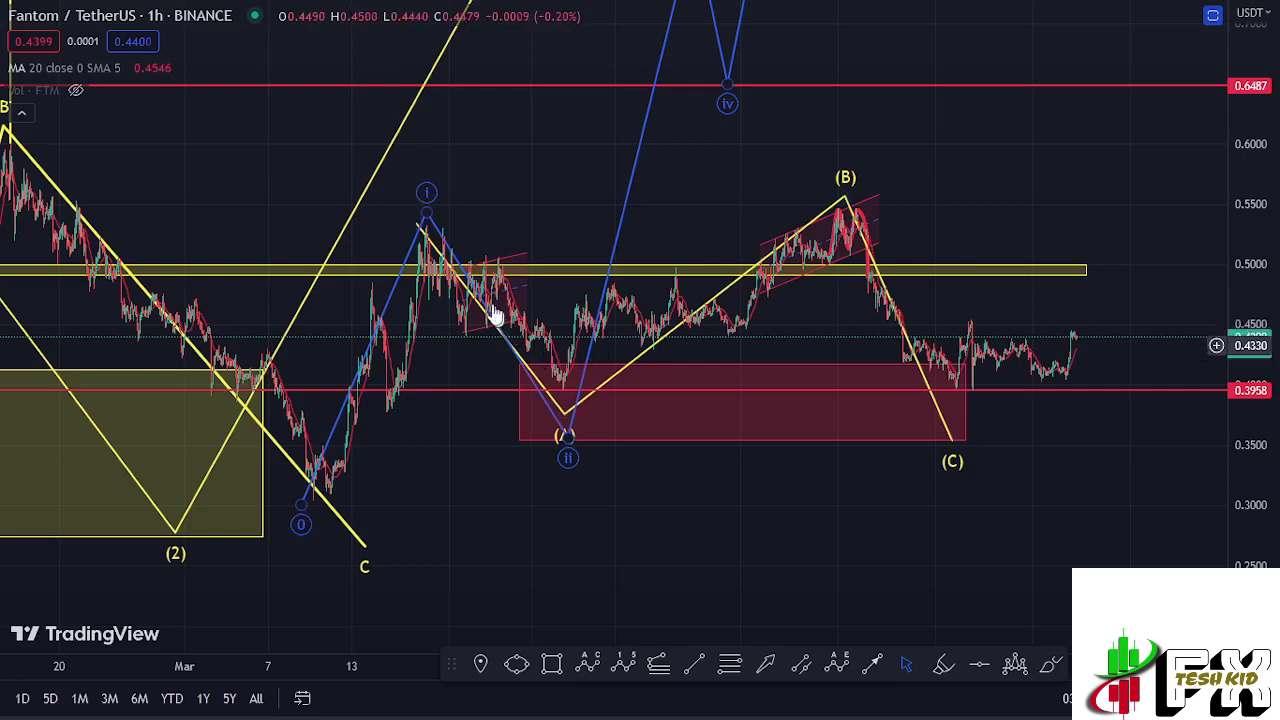
{"action": "left_click_drag", "start_coordinate": [410, 233], "coordinate": [398, 200]}
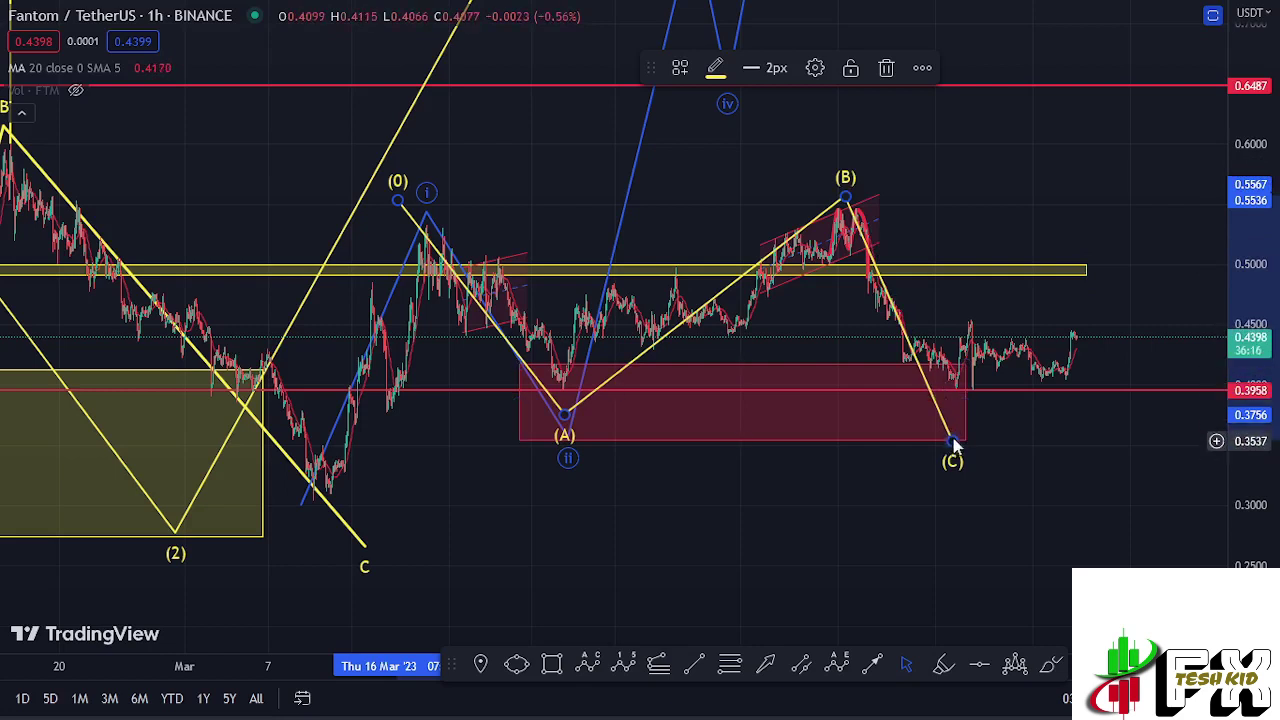
{"action": "mouse_move", "coordinate": [967, 398]}
{"action": "left_mouse_down"}
{"action": "mouse_move", "coordinate": [981, 400]}
{"action": "mouse_move", "coordinate": [952, 405]}
{"action": "left_mouse_up"}
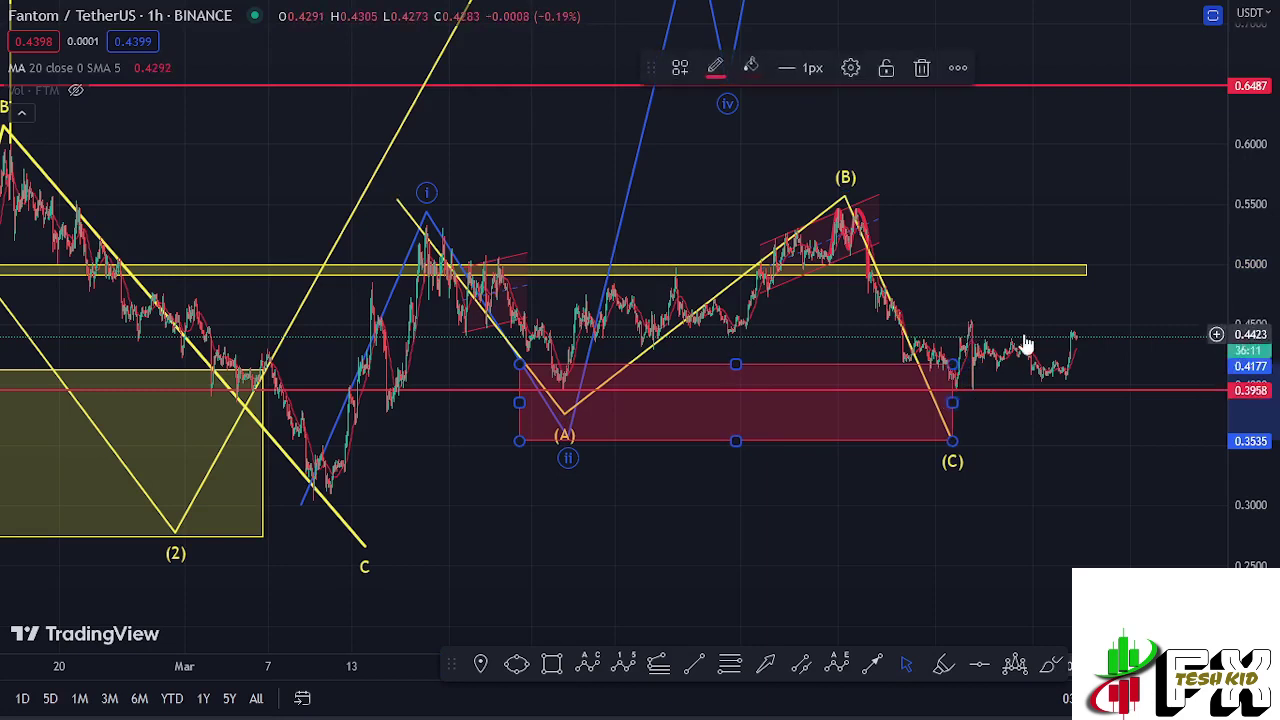
{"action": "scroll", "coordinate": [1005, 350], "scroll_direction": "up", "scroll_amount": 2}
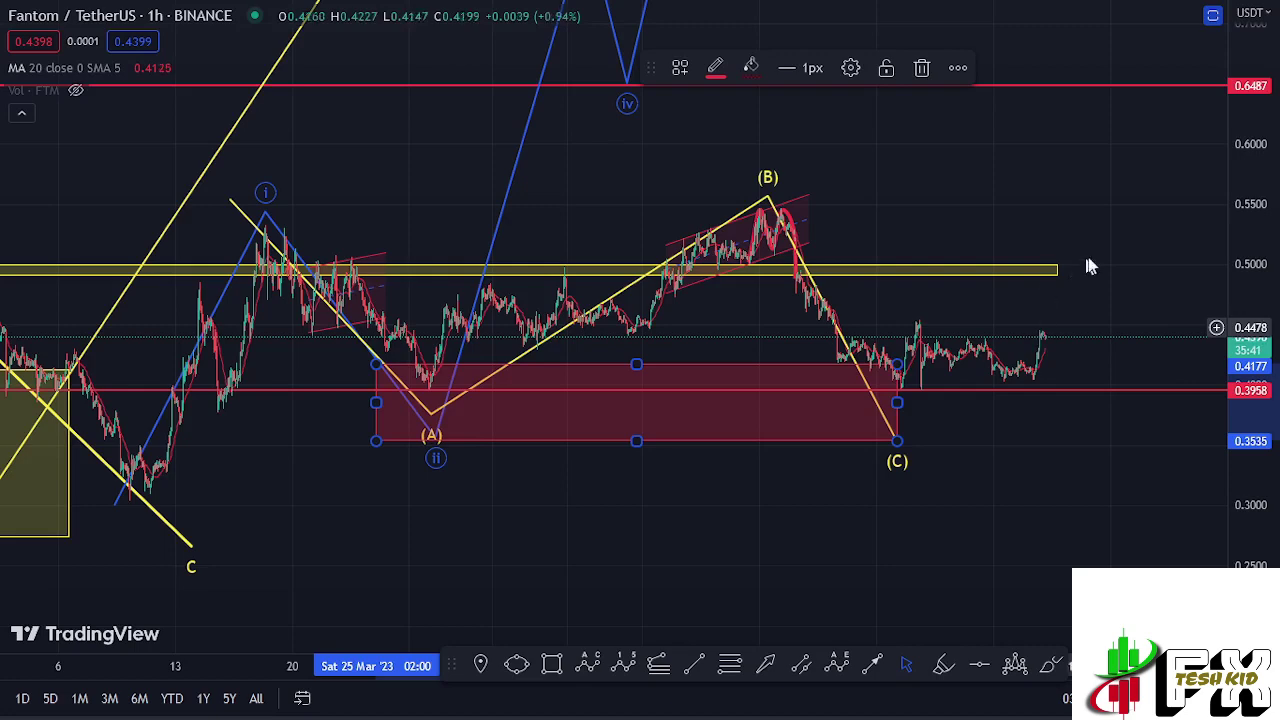
{"action": "left_click_drag", "start_coordinate": [1262, 276], "coordinate": [1272, 300]}
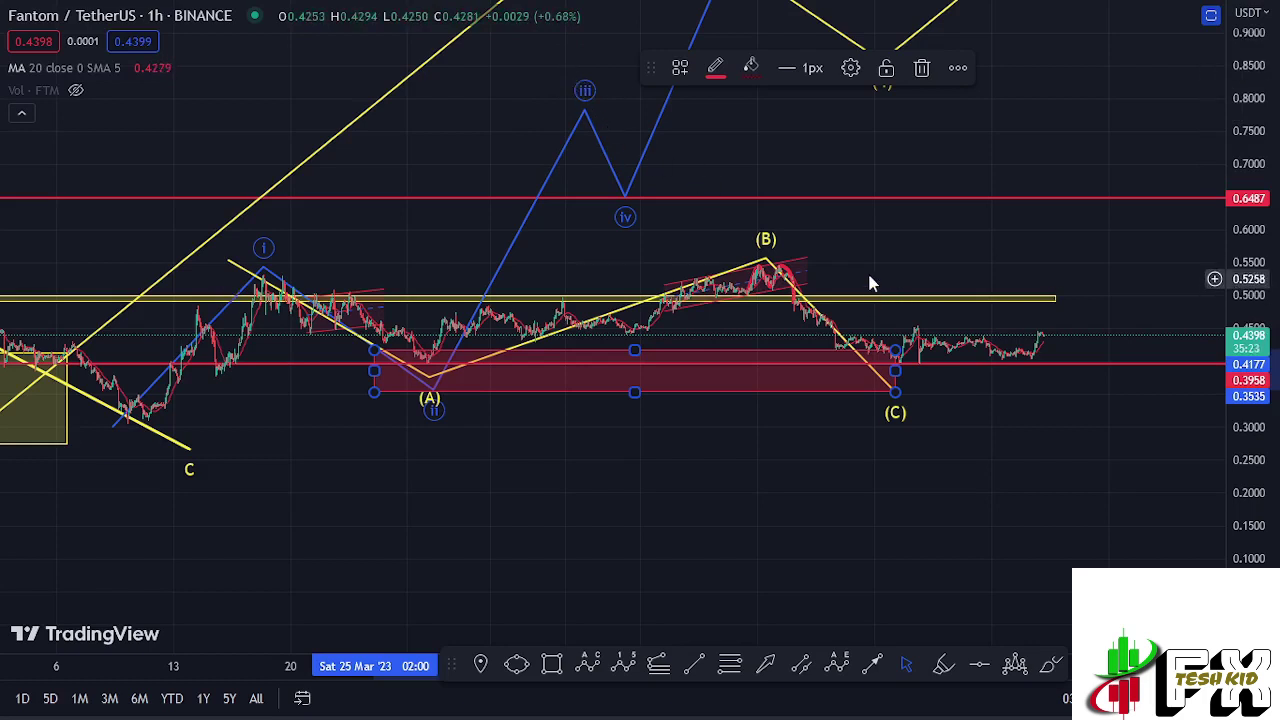
Stretch the price scale vertically so the red zone and (A)–(C) correction fill the chart
{"action": "left_click_drag", "start_coordinate": [867, 273], "coordinate": [900, 267]}
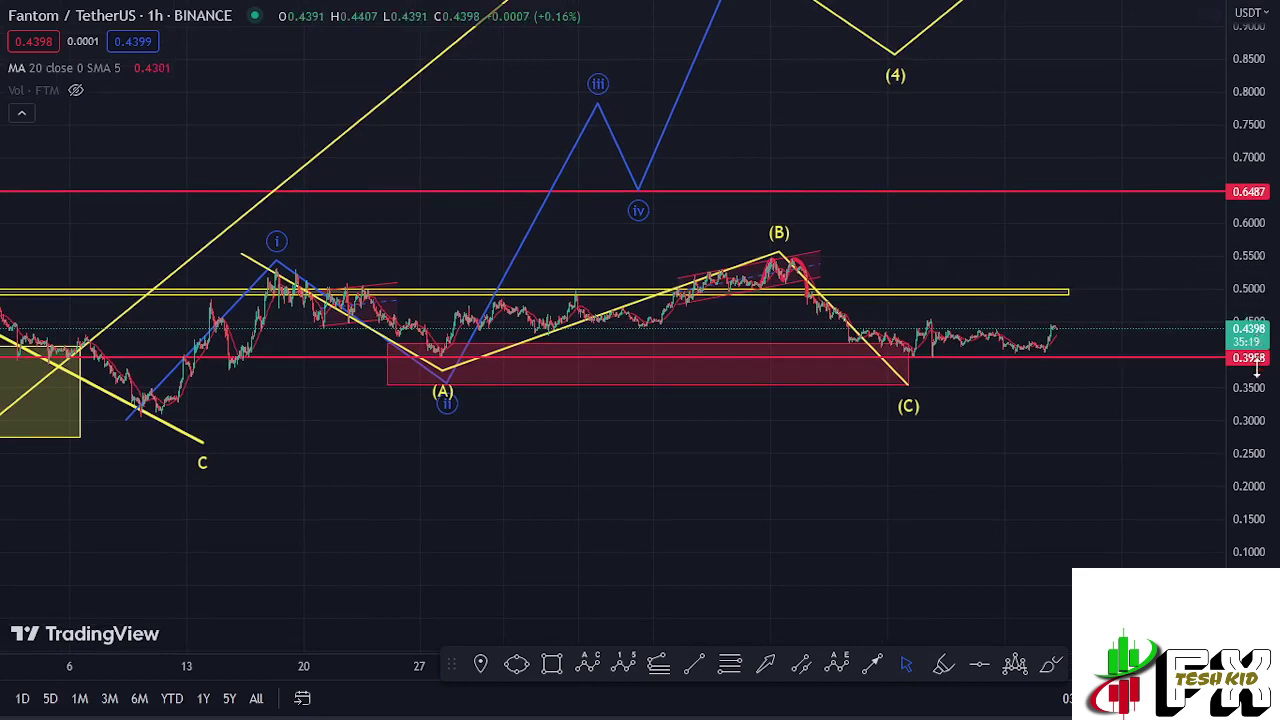
{"action": "left_click_drag", "start_coordinate": [1259, 378], "coordinate": [1259, 359]}
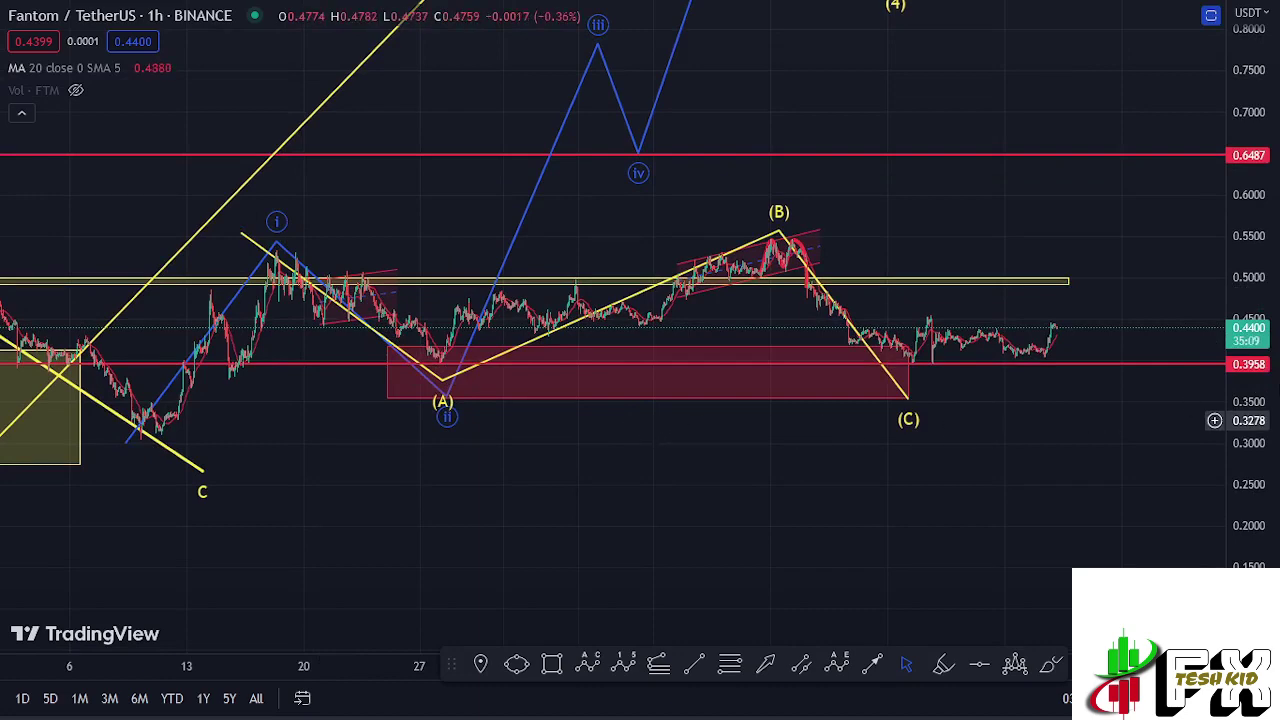
{"action": "left_click_drag", "start_coordinate": [1263, 372], "coordinate": [1232, 340]}
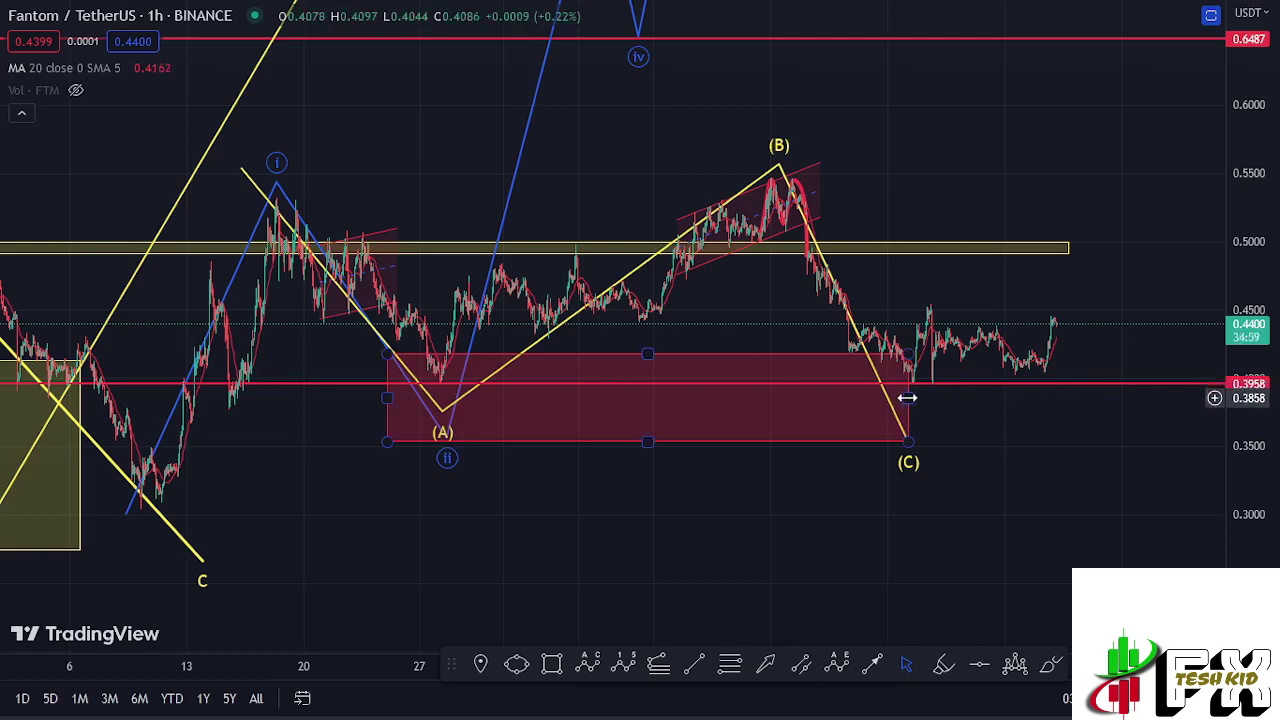
Widen the red support zone right to the latest candles, then deselect it
{"action": "left_click_drag", "start_coordinate": [907, 397], "coordinate": [1016, 398]}
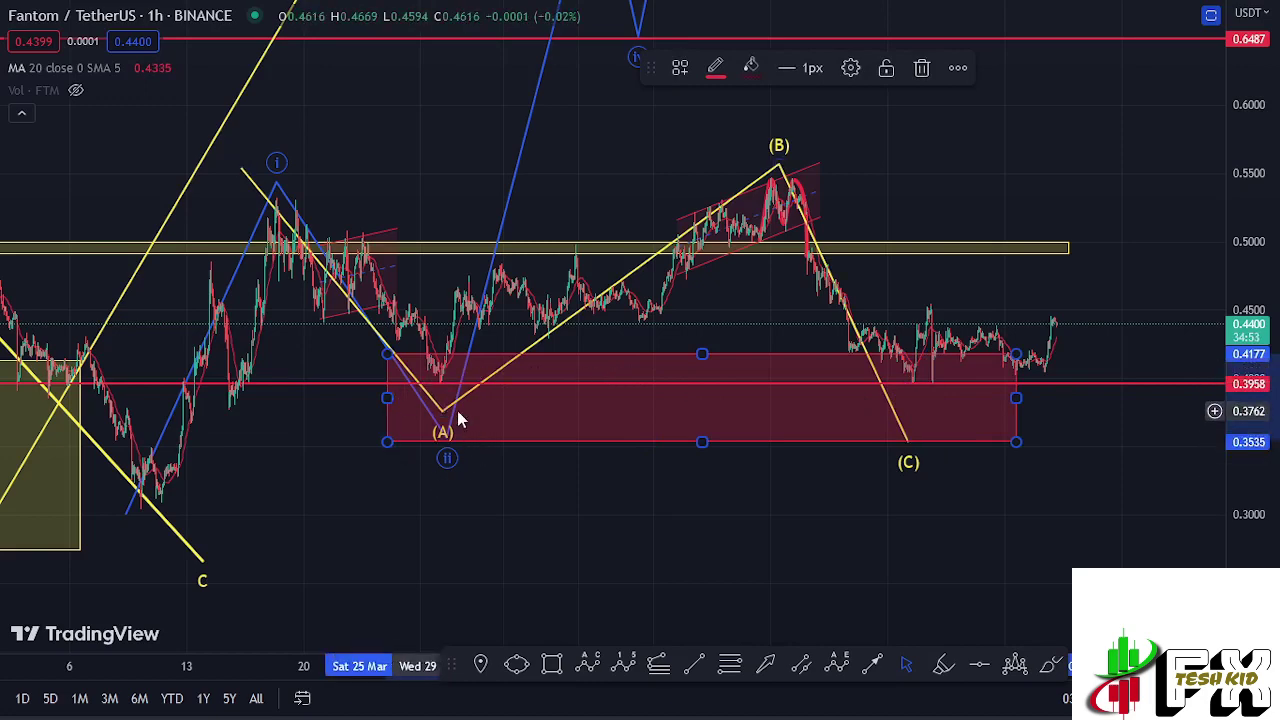
{"action": "scroll", "coordinate": [414, 463], "scroll_direction": "down", "scroll_amount": 2}
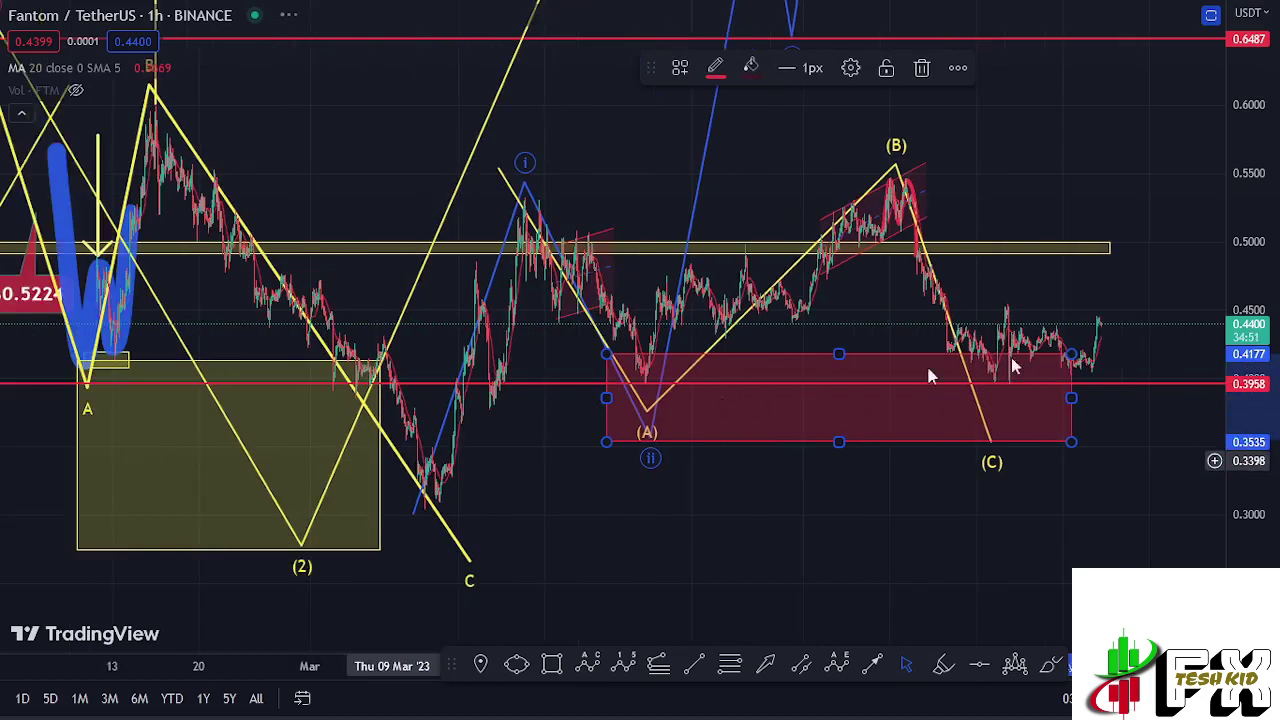
{"action": "scroll", "coordinate": [1235, 212], "scroll_direction": "up", "scroll_amount": 1}
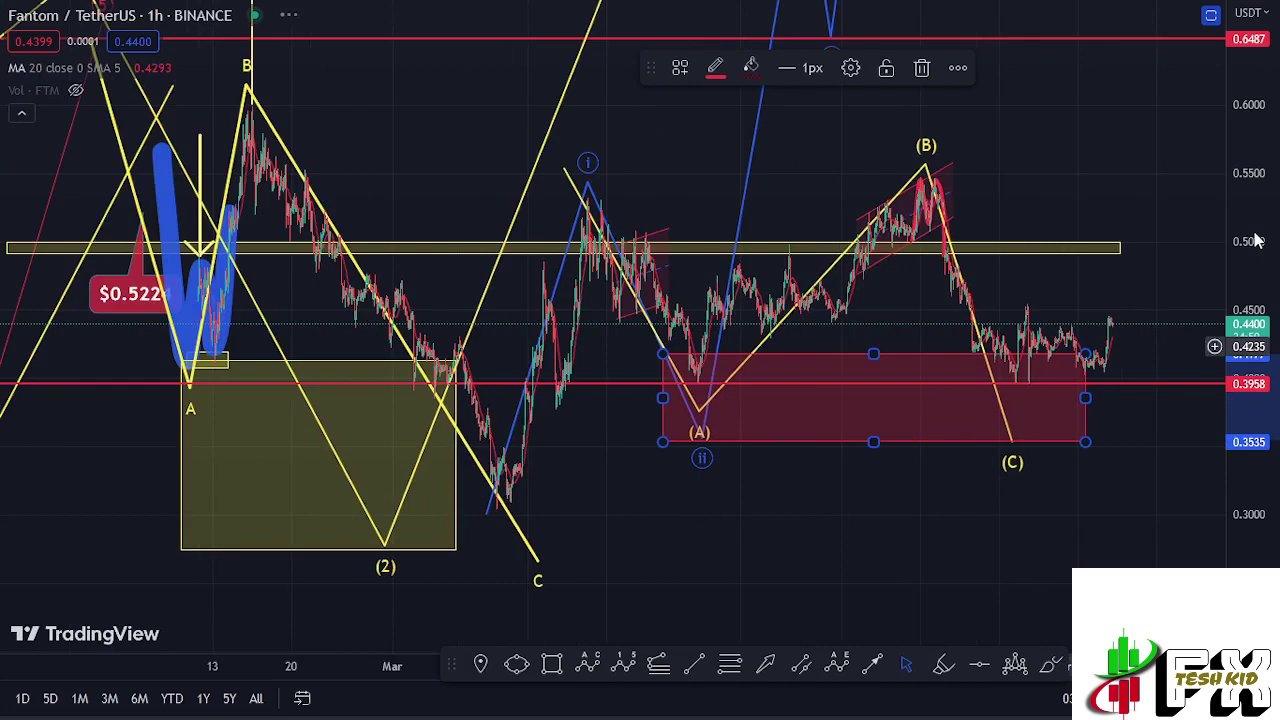
{"action": "scroll", "coordinate": [1254, 232], "scroll_direction": "down", "scroll_amount": 1}
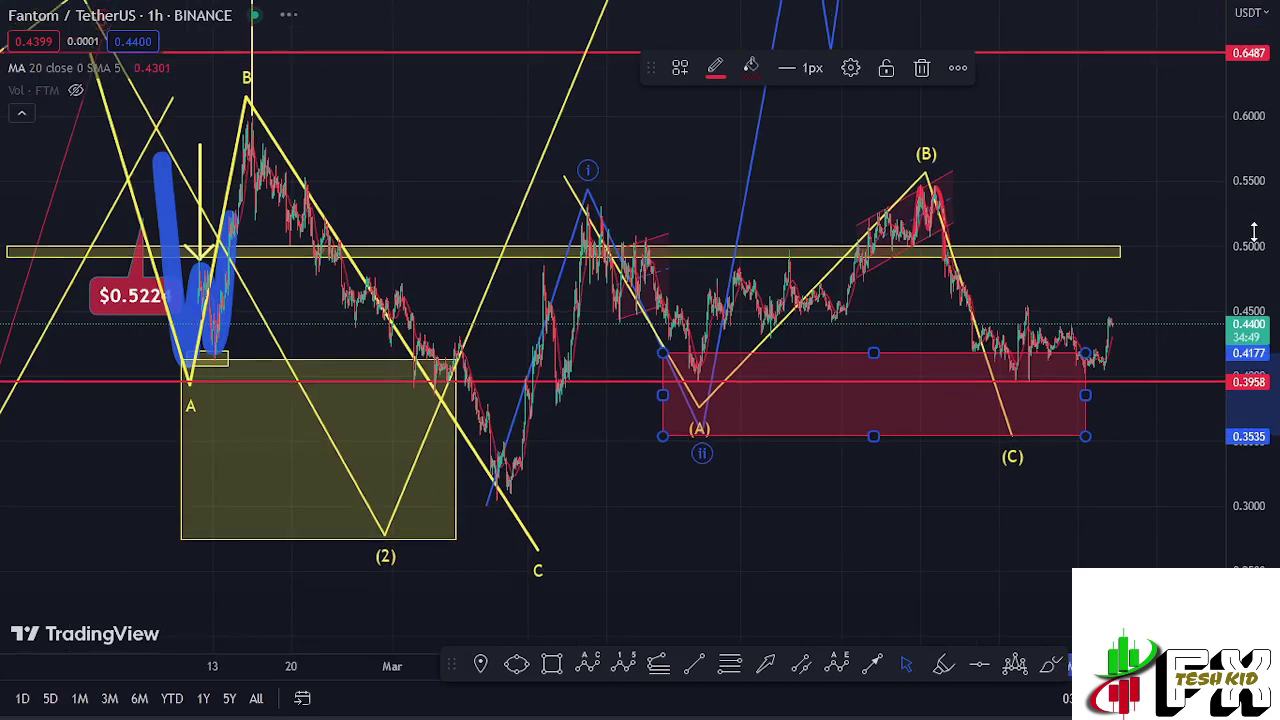
{"action": "scroll", "coordinate": [1254, 232], "scroll_direction": "down", "scroll_amount": 1}
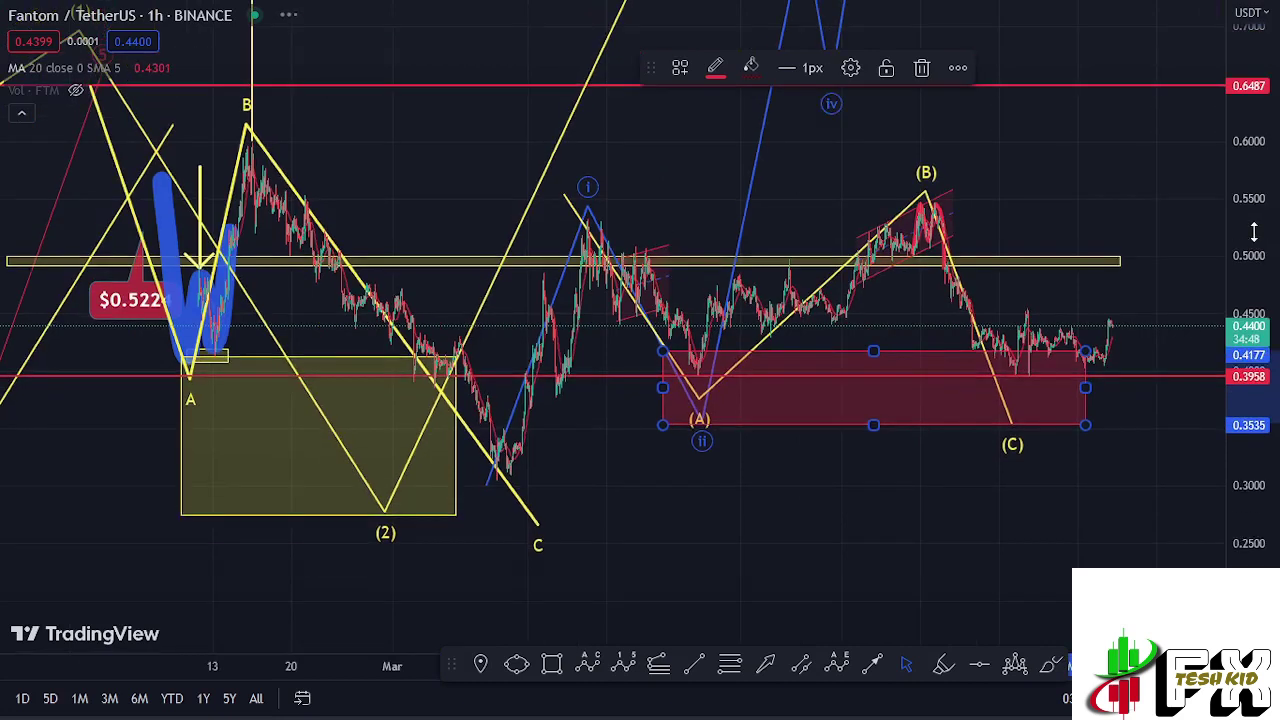
{"action": "scroll", "coordinate": [1254, 248], "scroll_direction": "down", "scroll_amount": 1}
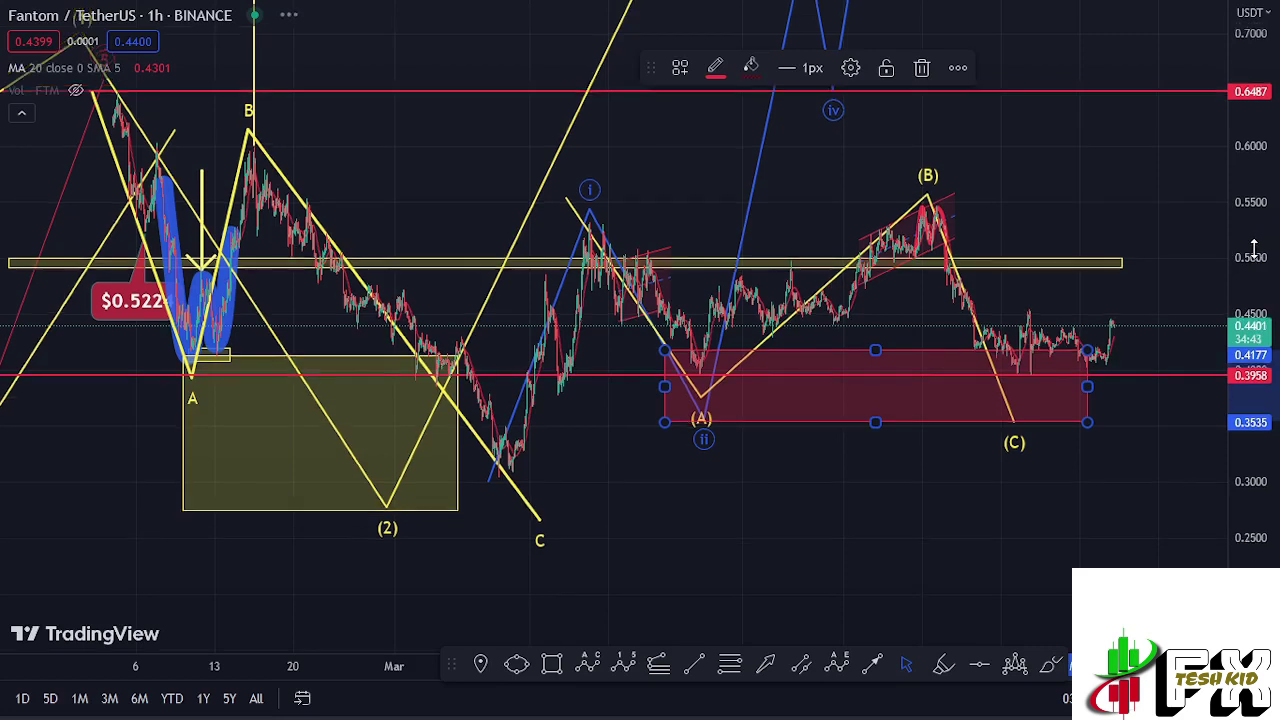
{"action": "scroll", "coordinate": [1254, 248], "scroll_direction": "down", "scroll_amount": 1}
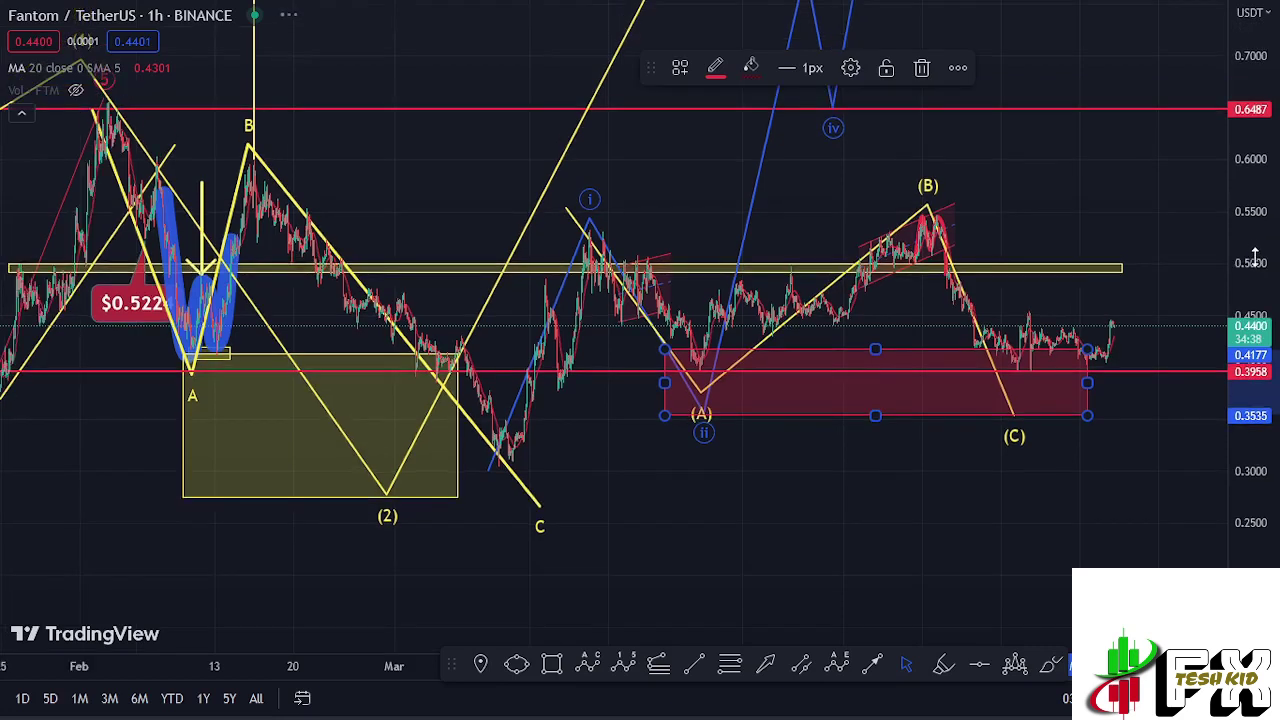
{"action": "scroll", "coordinate": [1254, 258], "scroll_direction": "down", "scroll_amount": 1}
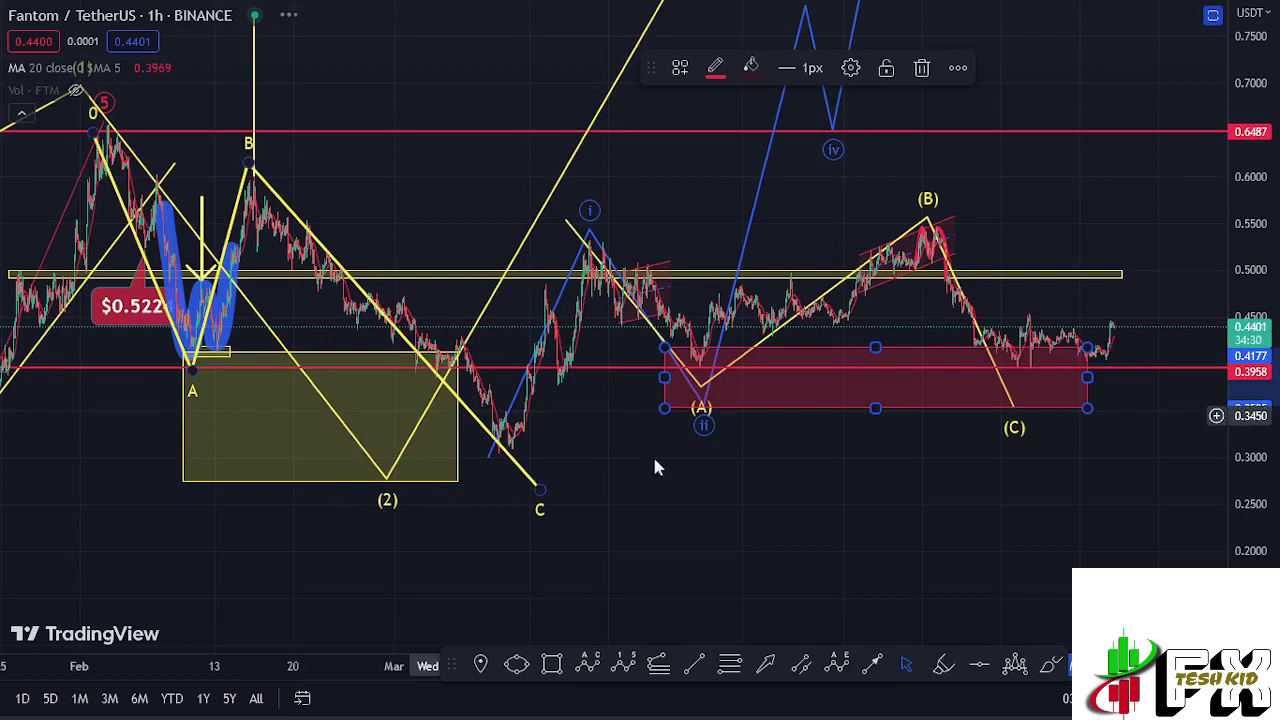
{"action": "left_click", "coordinate": [706, 490]}
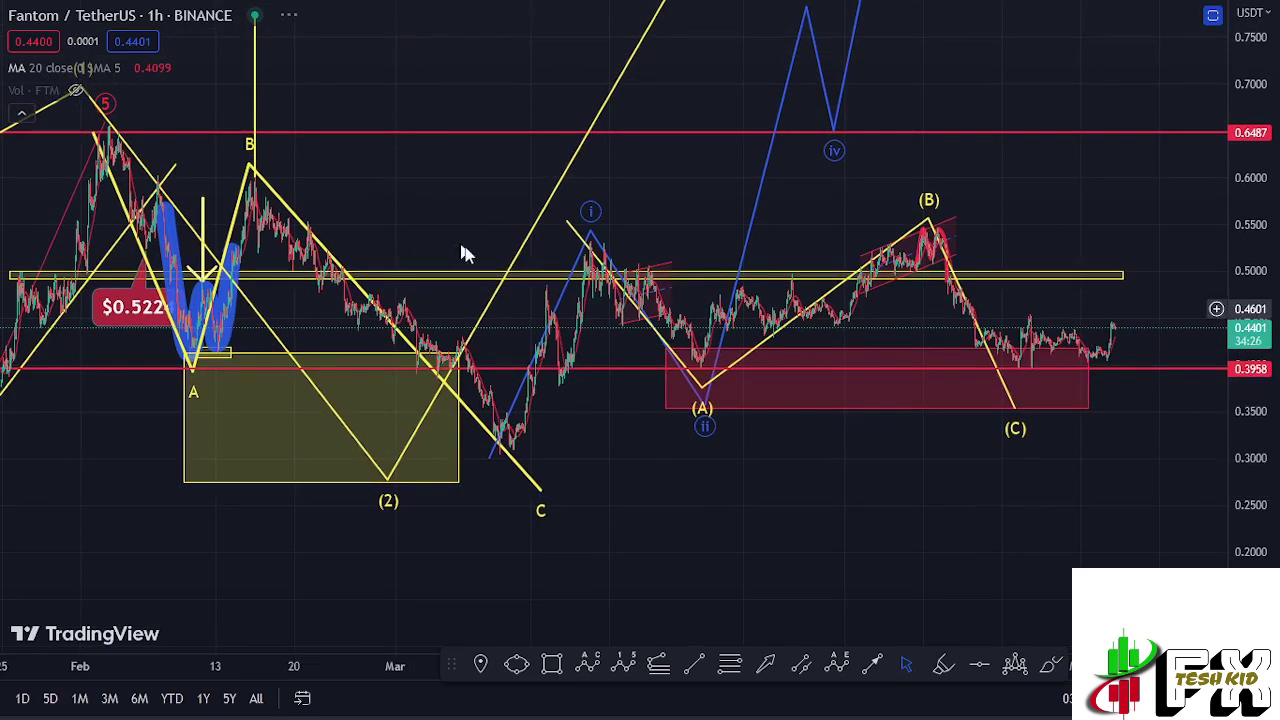
Pan and compress the price scale until the yellow (3) peak near 1.10 is visible
{"action": "left_click_drag", "start_coordinate": [343, 194], "coordinate": [470, 256]}
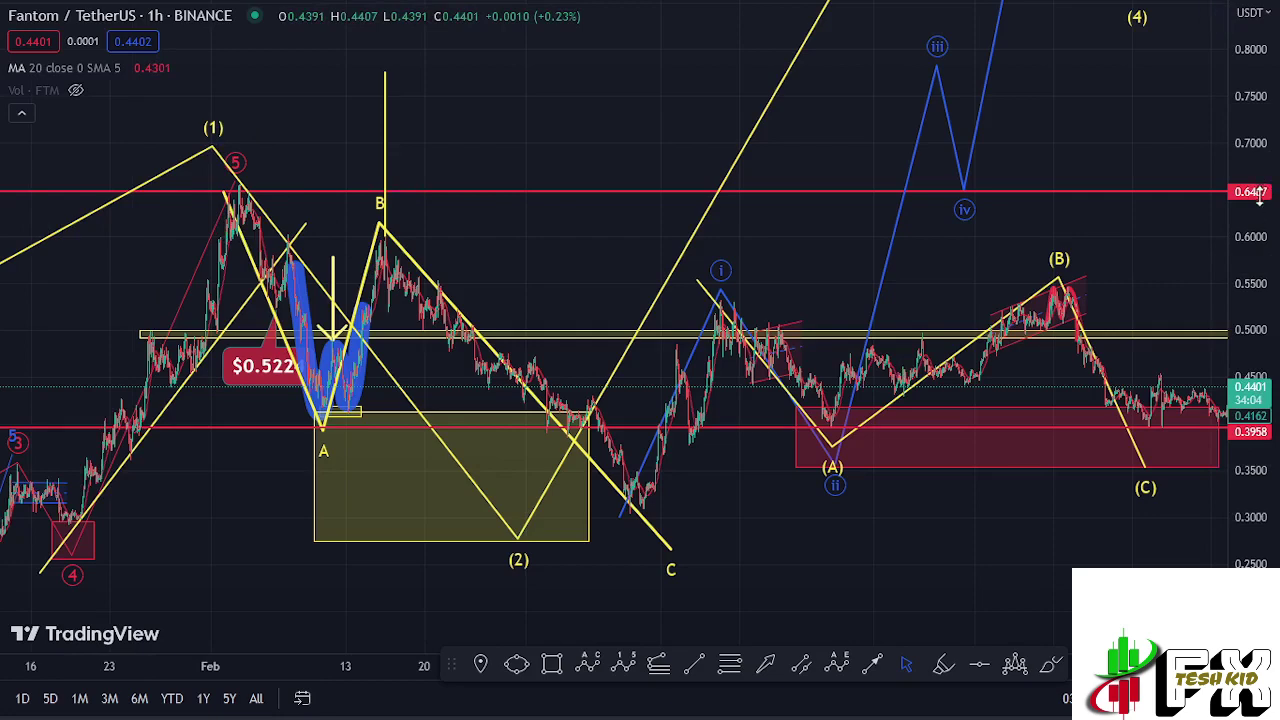
{"action": "left_click_drag", "start_coordinate": [1260, 196], "coordinate": [1261, 236]}
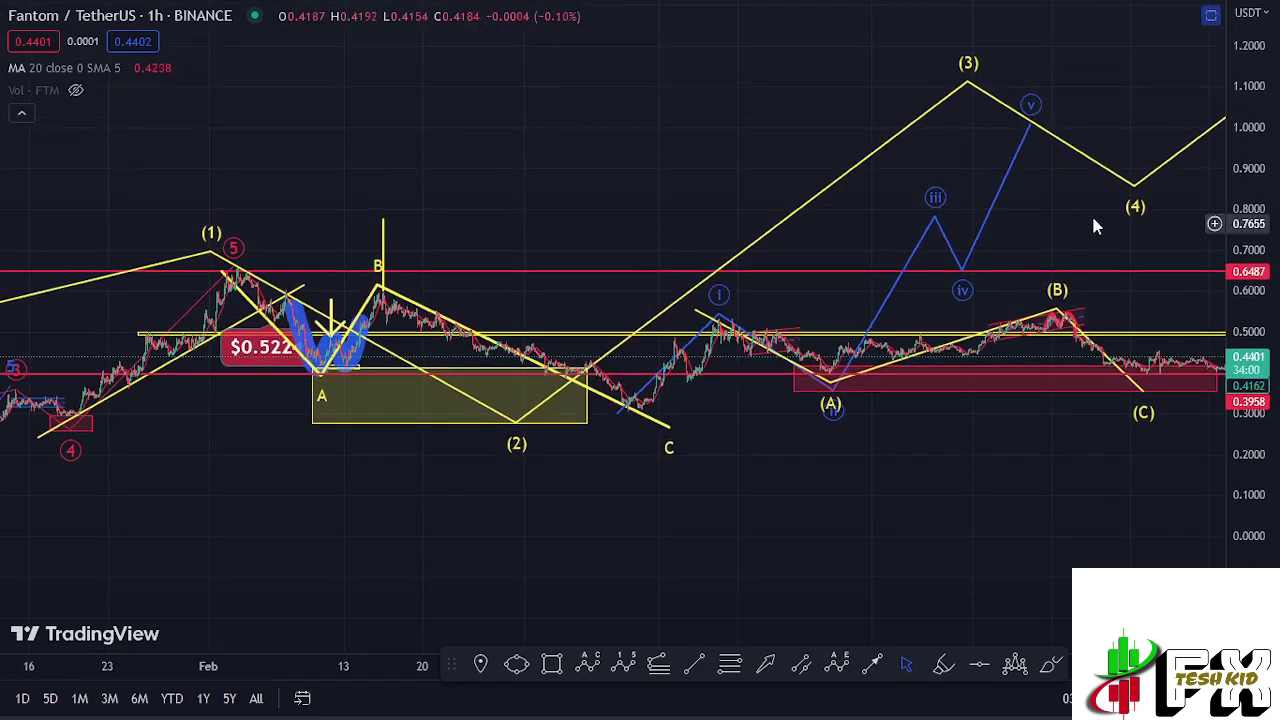
{"action": "left_click_drag", "start_coordinate": [1064, 211], "coordinate": [1037, 249]}
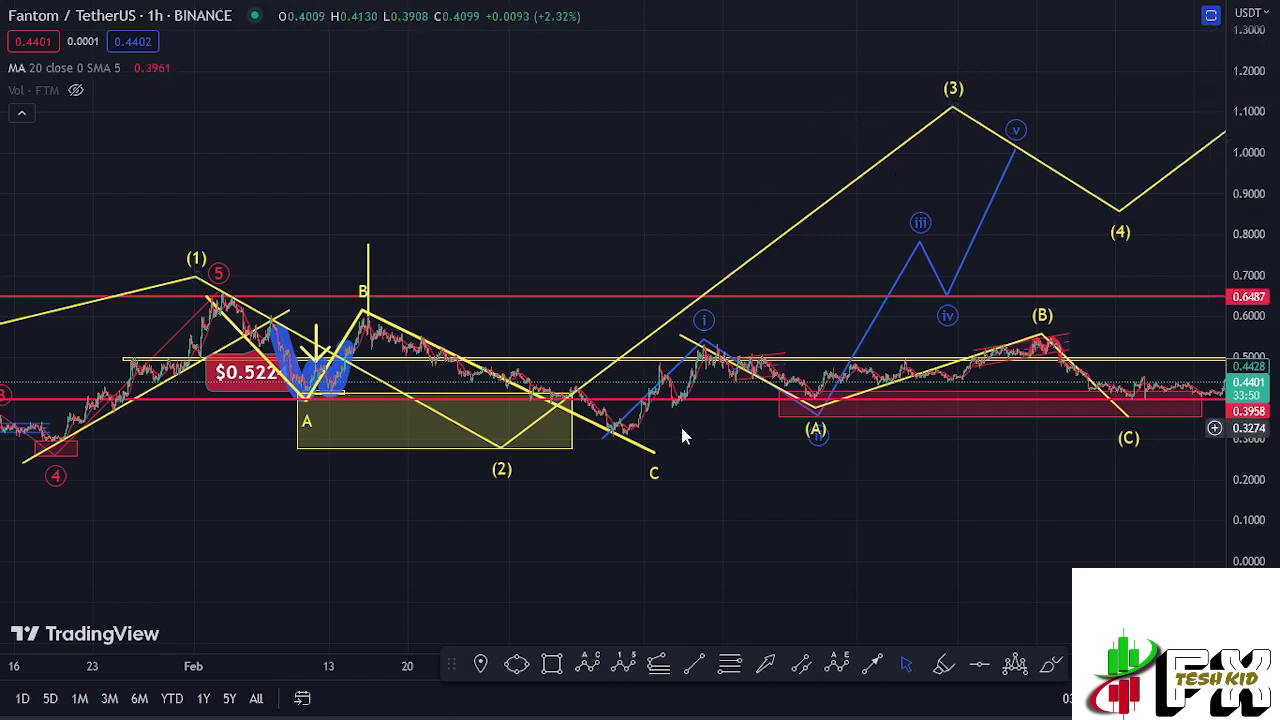
Draw a white (i)–(v) Elliott impulse starting at the wave (2) low
{"action": "left_click", "coordinate": [510, 446]}
{"action": "left_click", "coordinate": [535, 286]}
{"action": "left_click", "coordinate": [583, 341]}
{"action": "left_click", "coordinate": [663, 195]}
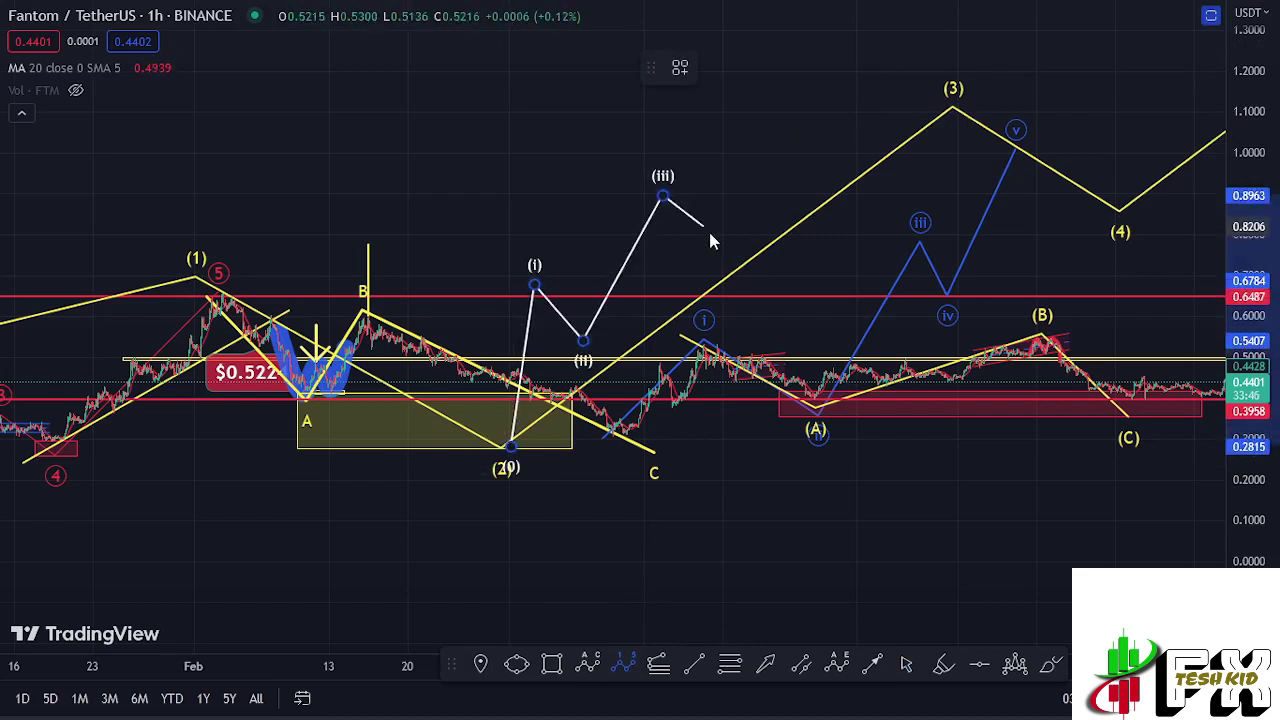
{"action": "left_click", "coordinate": [709, 232]}
{"action": "left_click", "coordinate": [875, 107]}
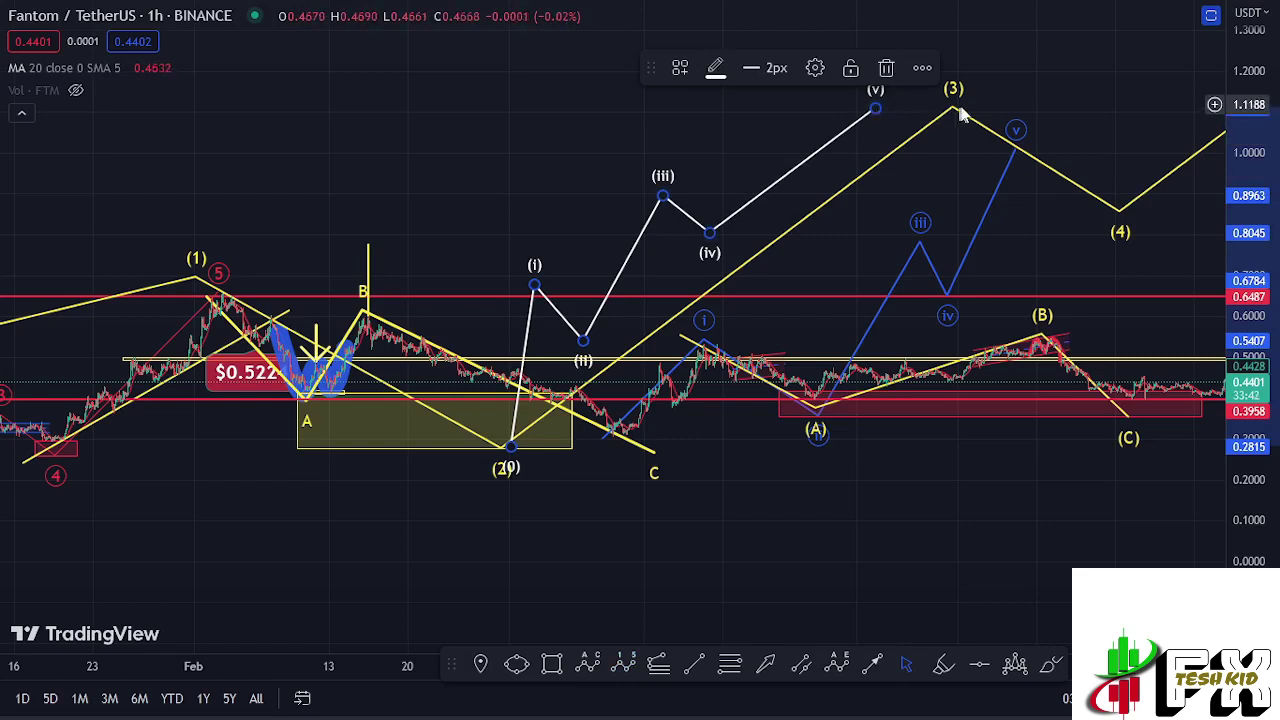
Delete the white impulse and collapse the RSI and MACD panes
{"action": "left_click", "coordinate": [885, 70]}
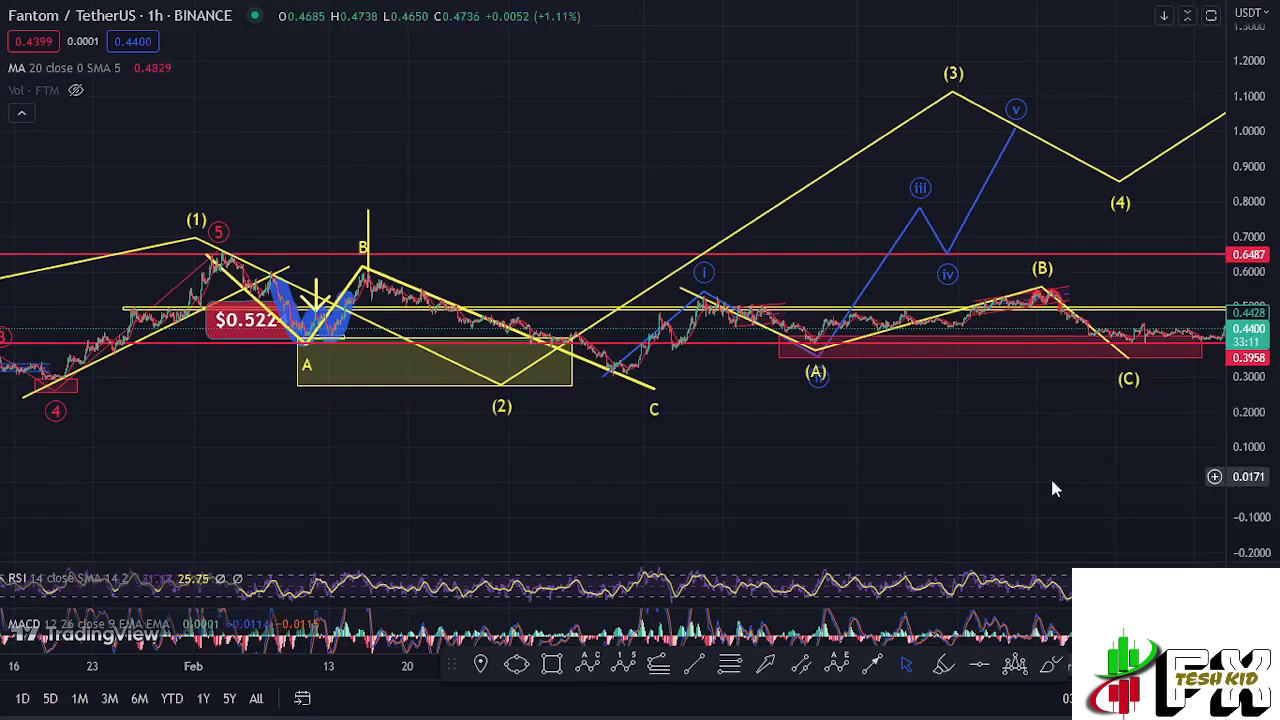
{"action": "left_click_drag", "start_coordinate": [913, 469], "coordinate": [803, 457]}
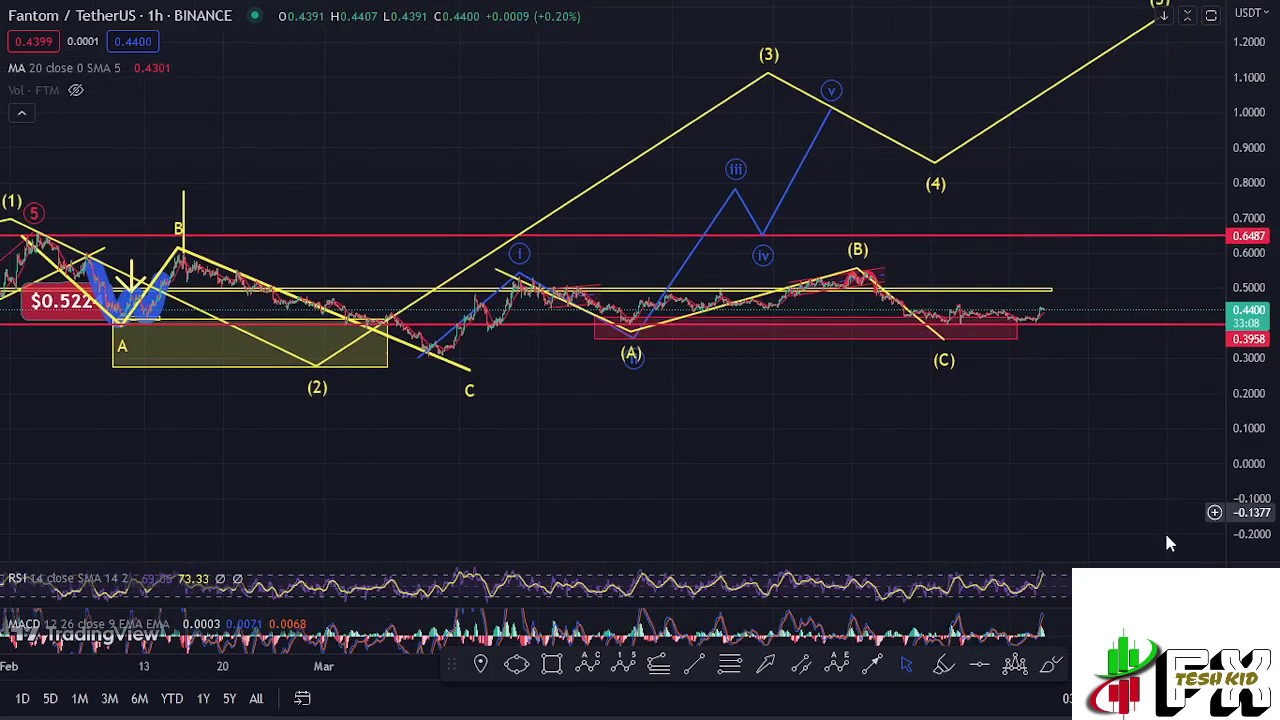
{"action": "left_click", "coordinate": [1129, 514]}
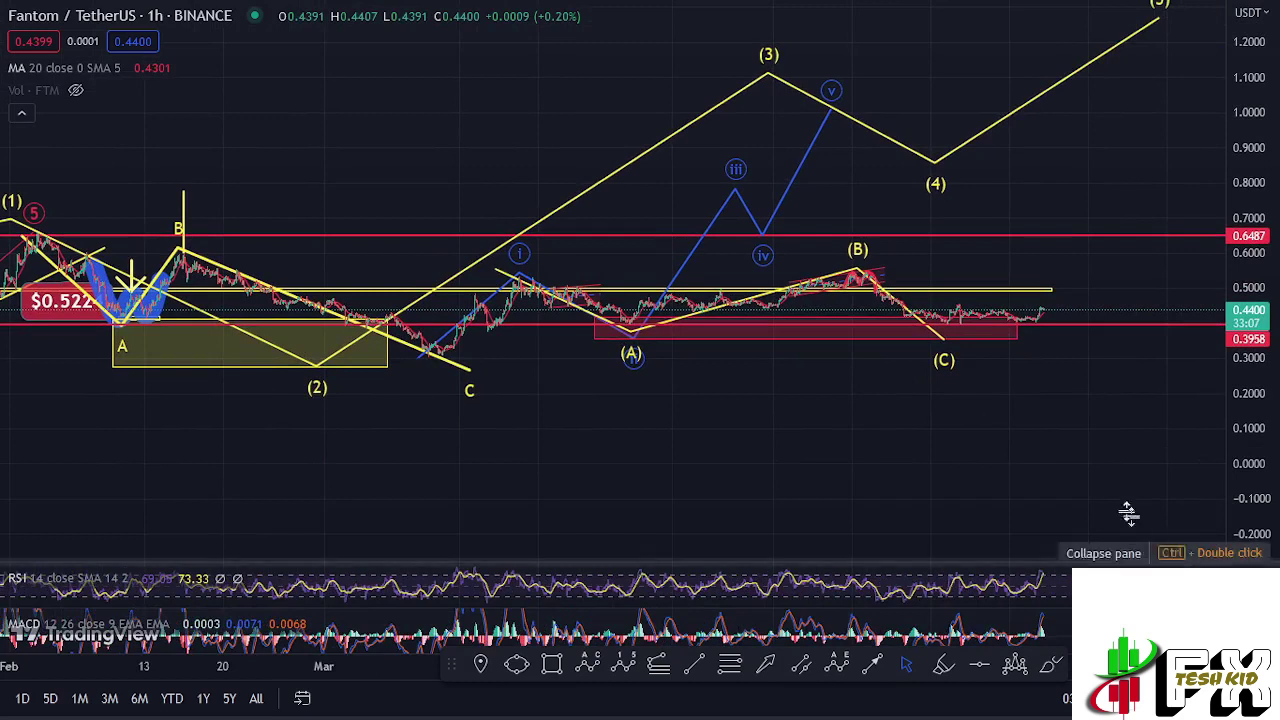